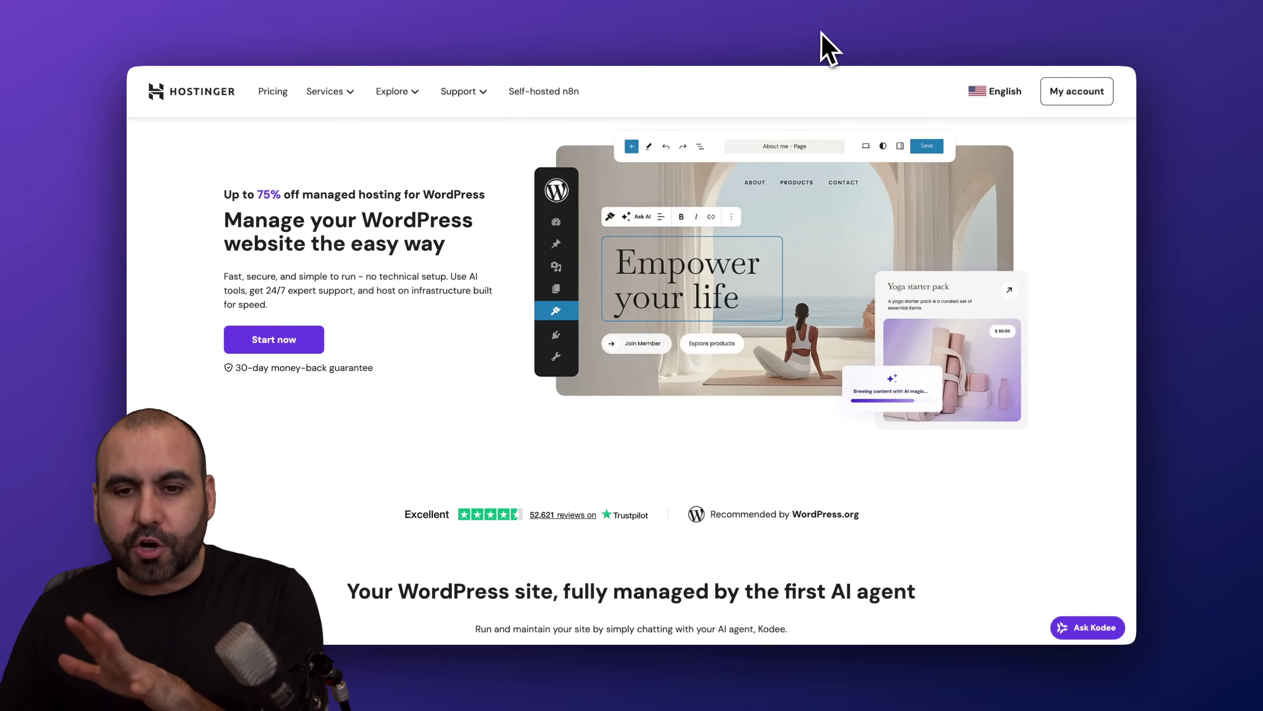
Step: Glance at the WordPress dashboard with the Kodee chat, then return to the Hostinger sales page
left_click(832, 47)
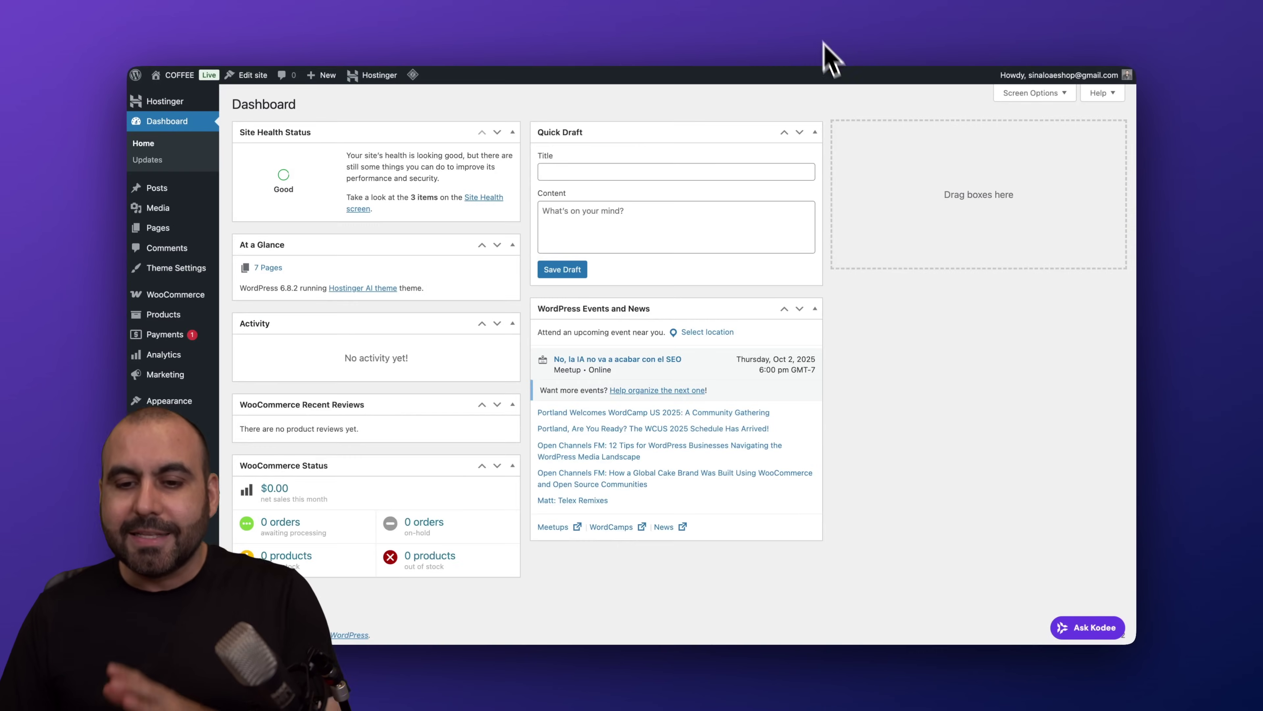
left_click(1086, 627)
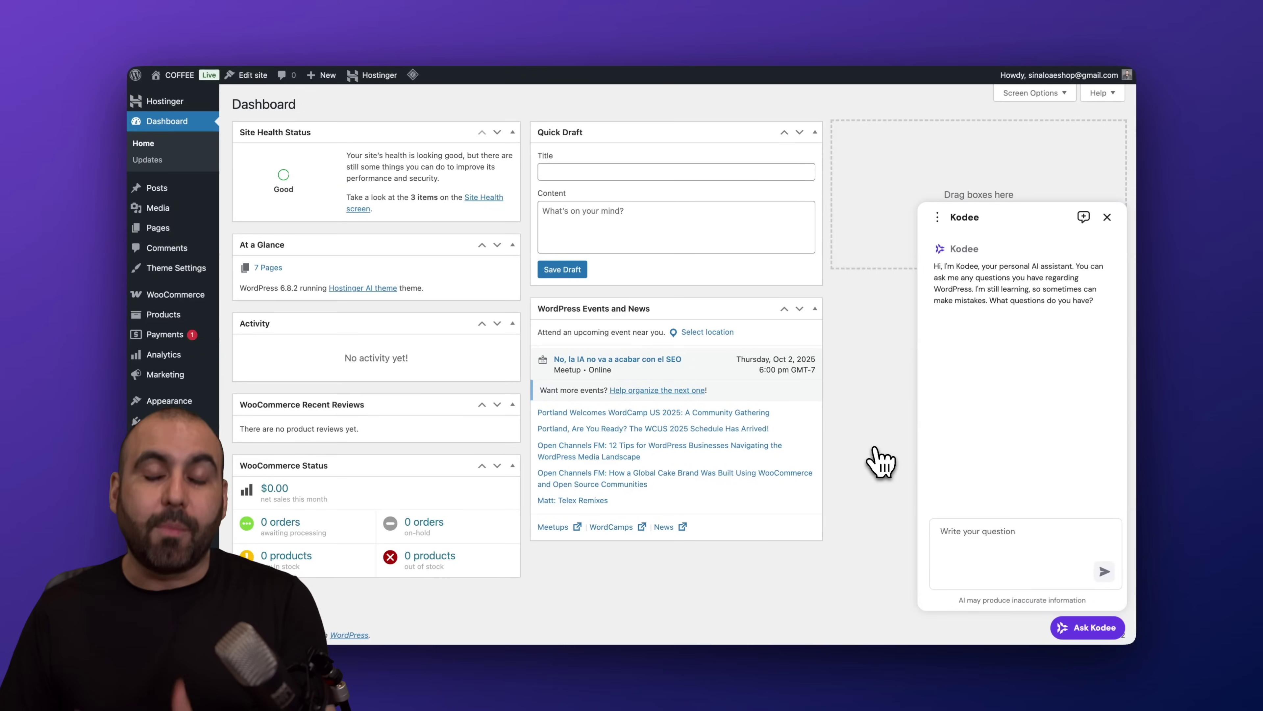
left_click(721, 36)
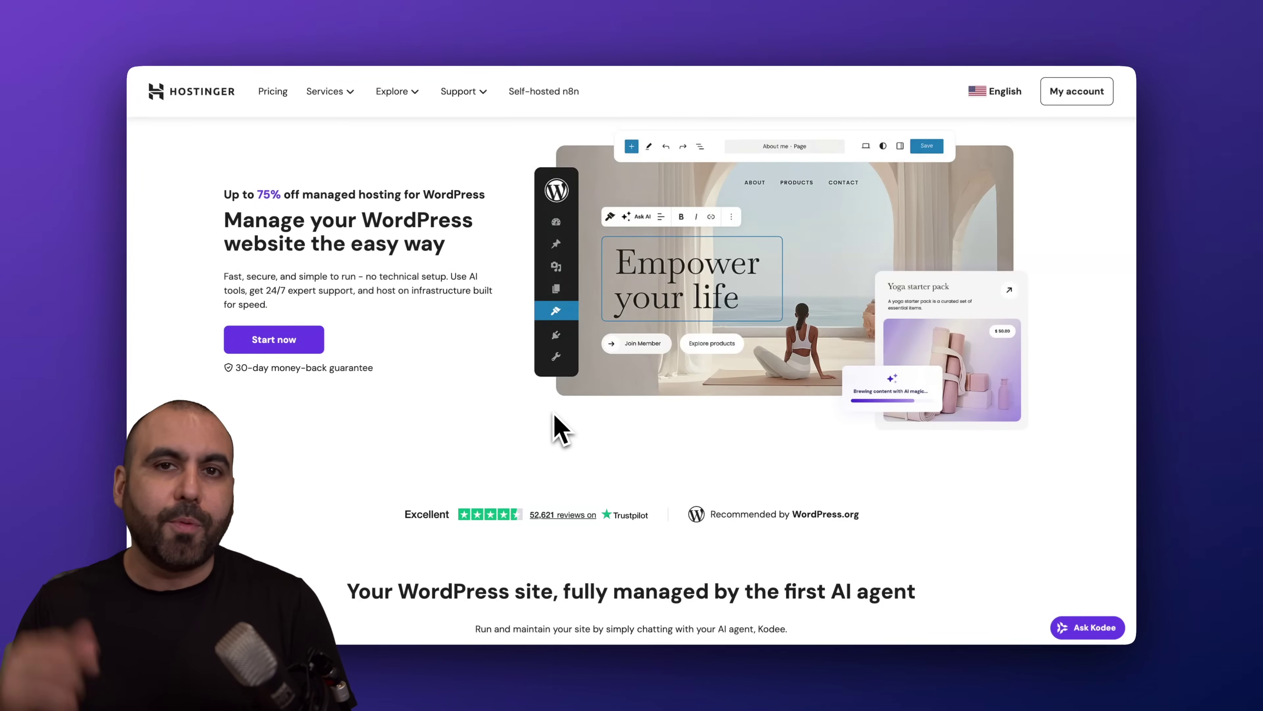
Step: Choose the Business plan under Managed hosting for WordPress, giving a 48-month US$ 191.52 cart
left_click(332, 92)
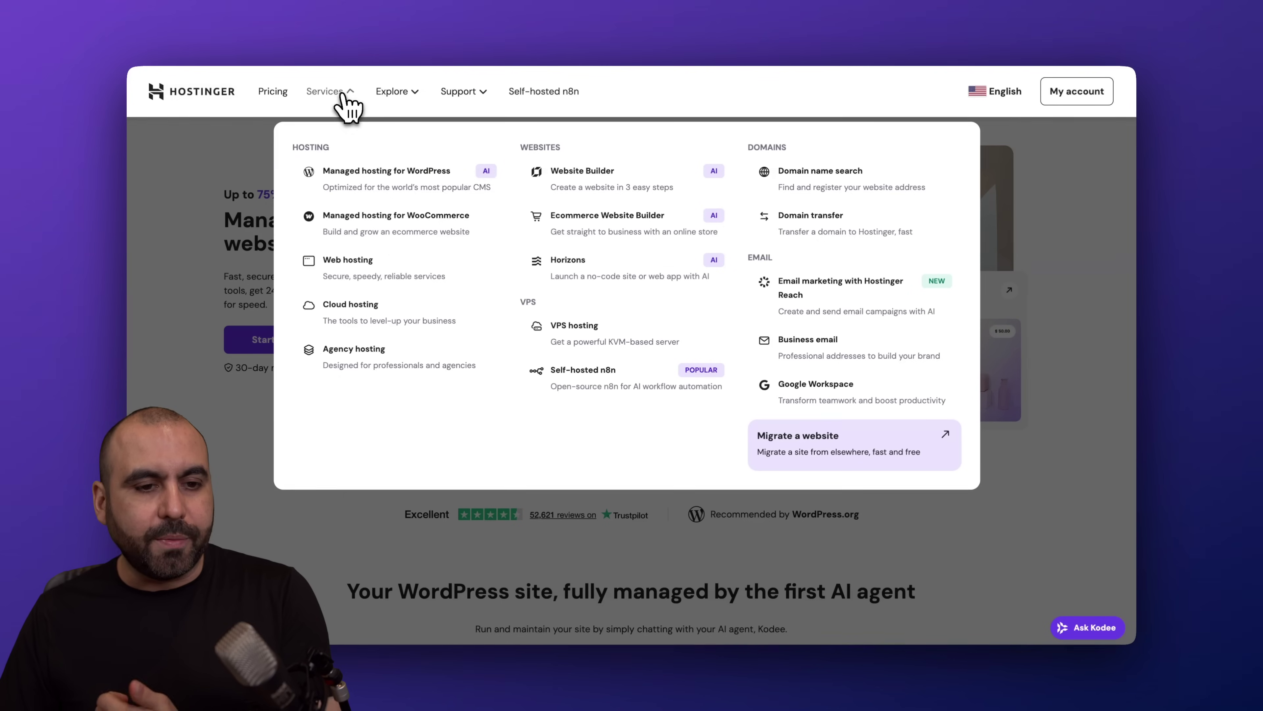
left_click(373, 179)
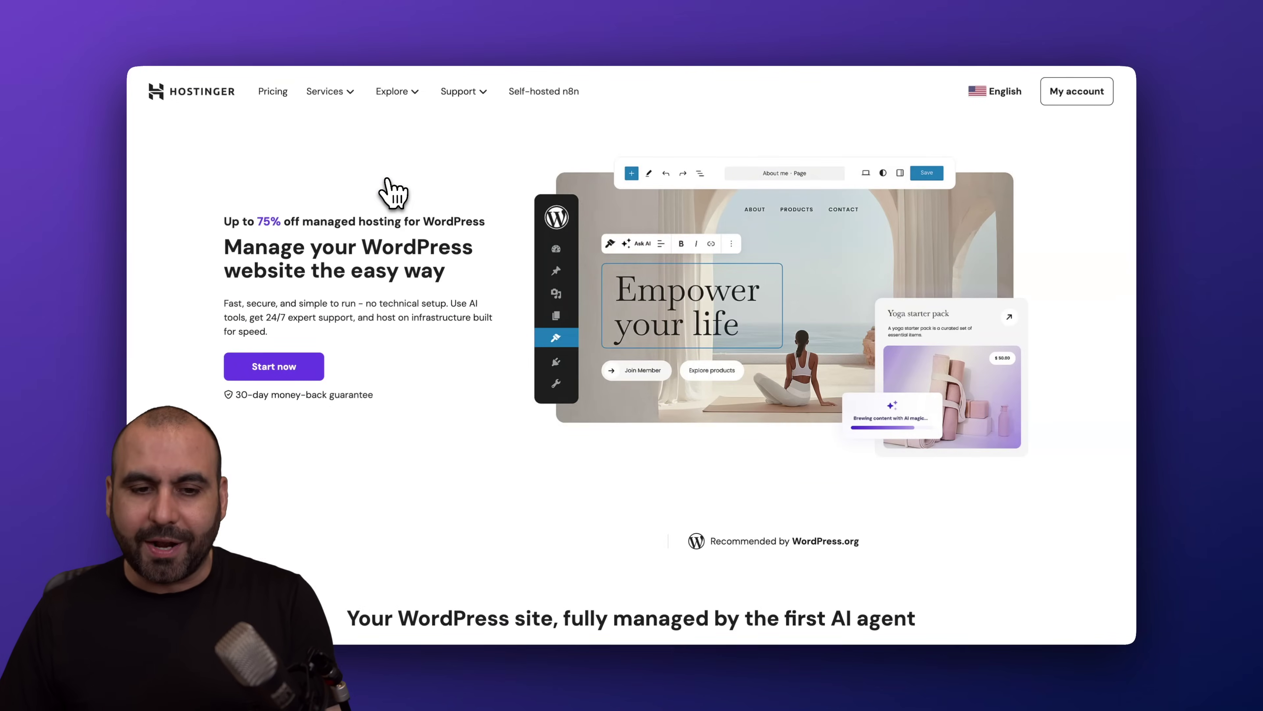
scroll(505, 371, "down", 1)
scroll(507, 383, "down", 15)
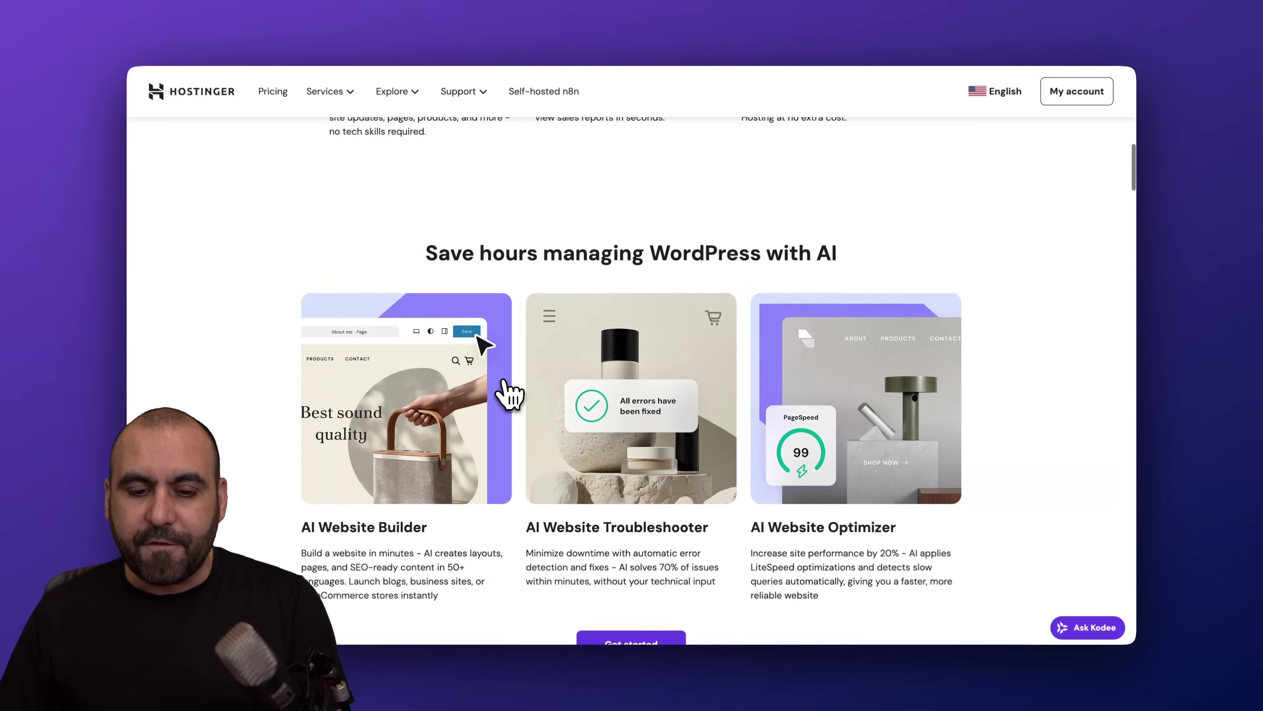
scroll(509, 393, "down", 20)
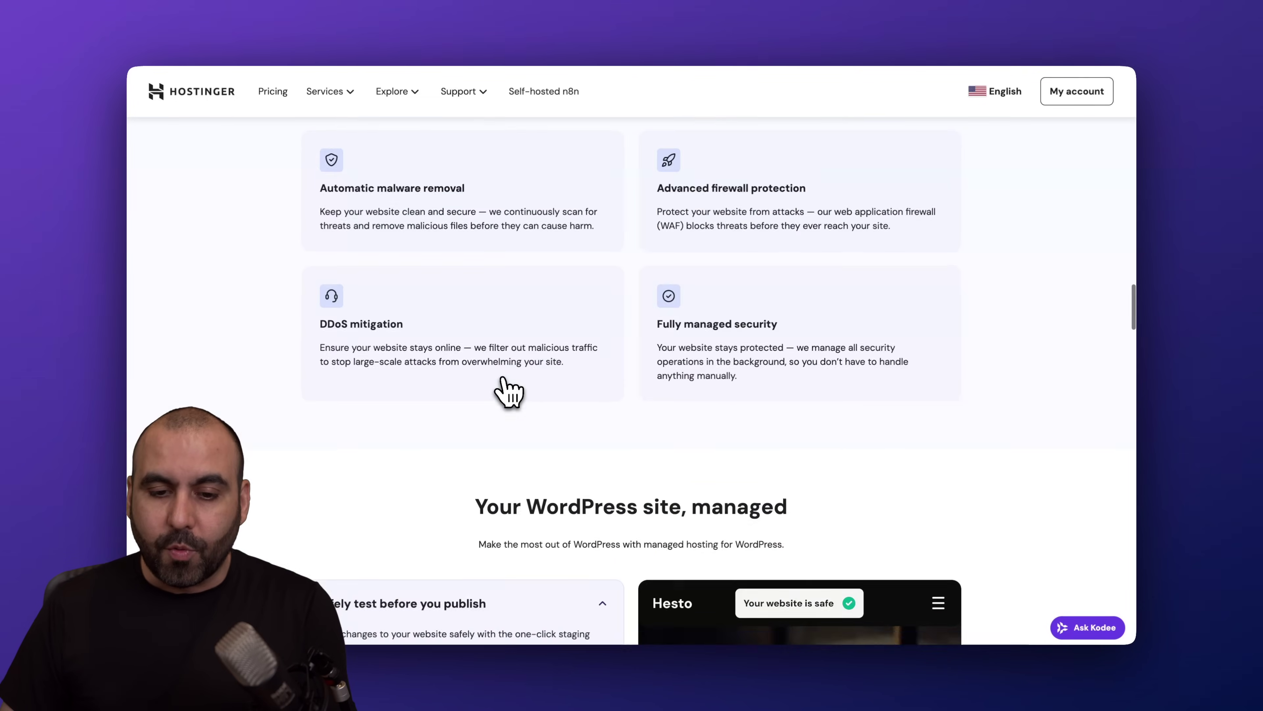
scroll(508, 390, "down", 20)
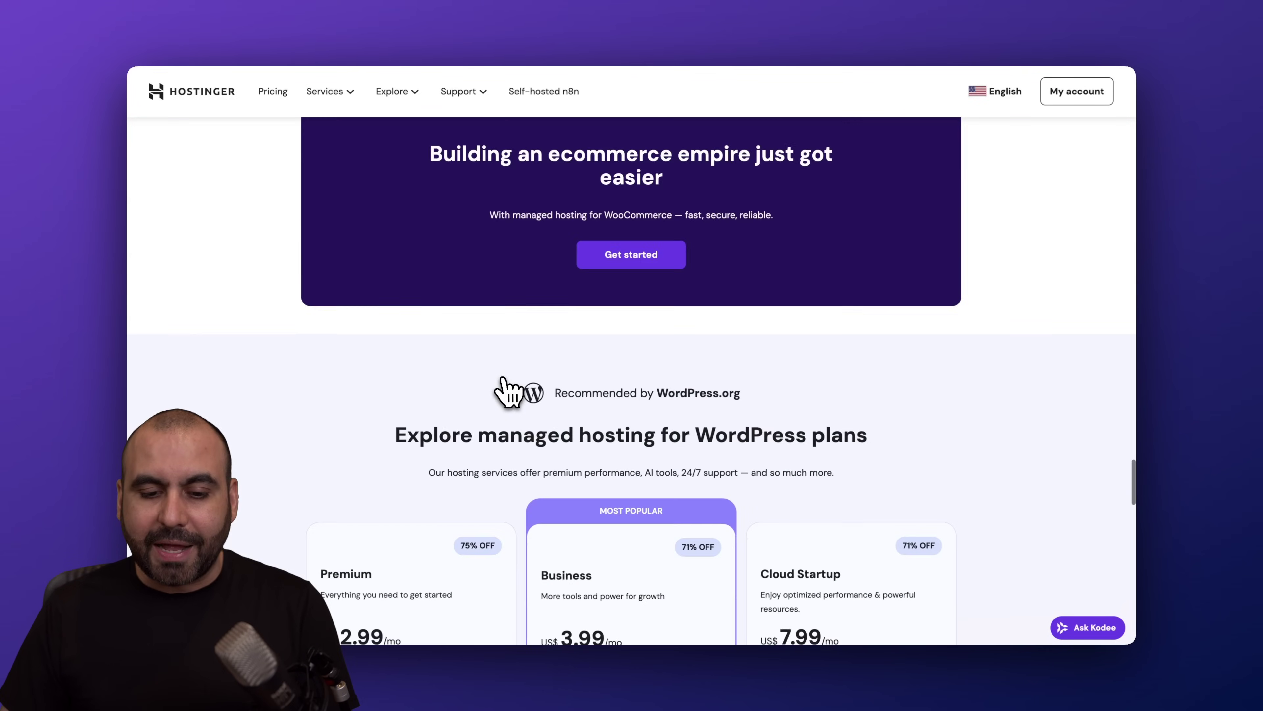
scroll(507, 393, "down", 3)
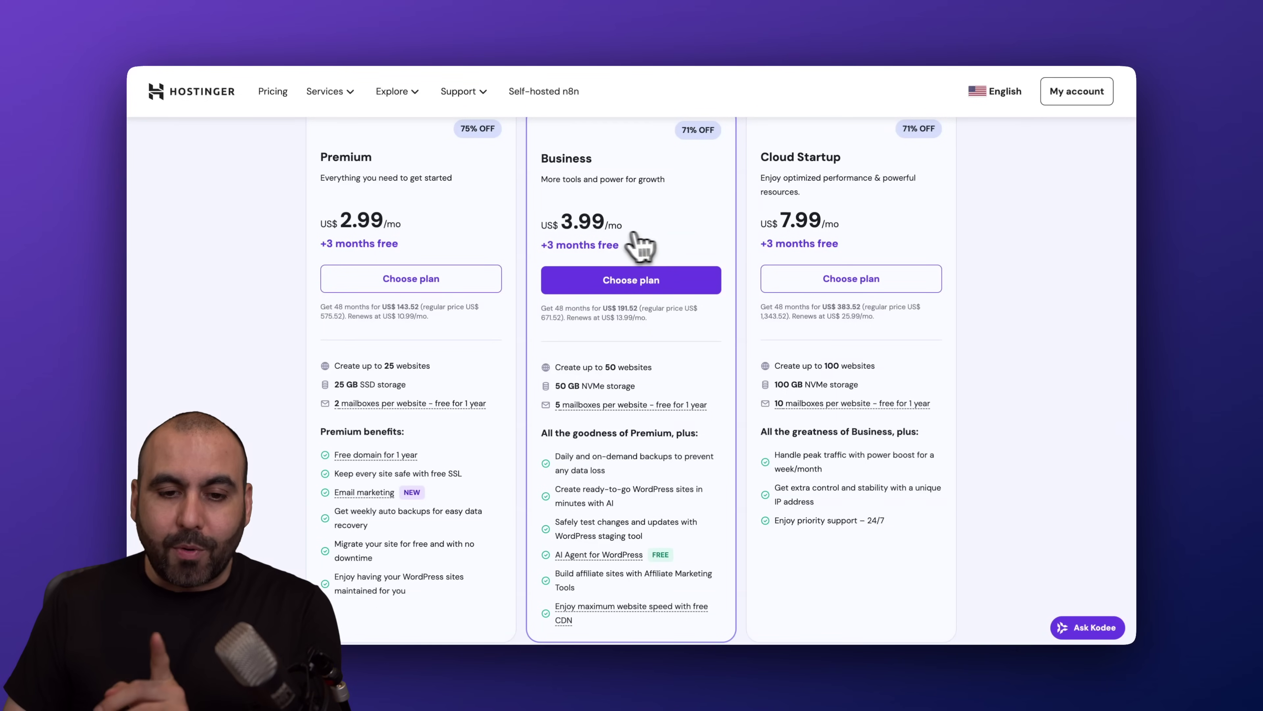
left_click(631, 281)
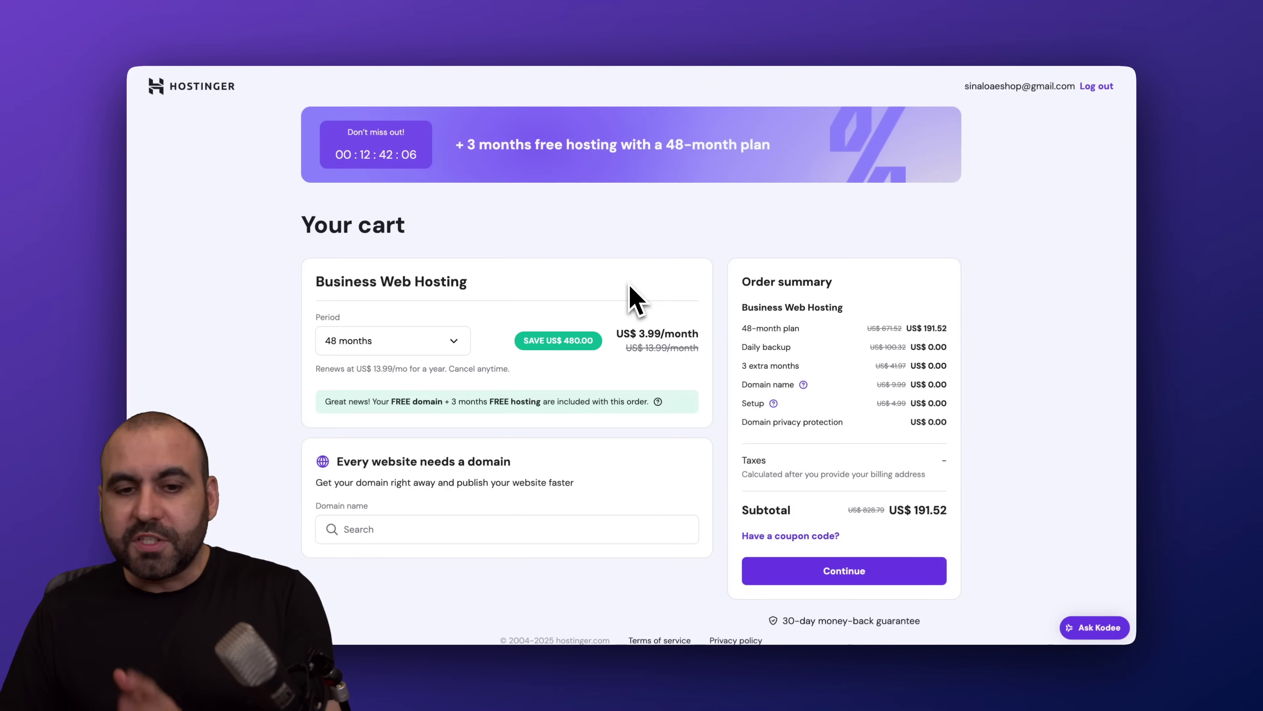
Step: Keep the 48-month period and apply coupon SAASMASTER to bring the subtotal to US$ 172.37
left_click(422, 341)
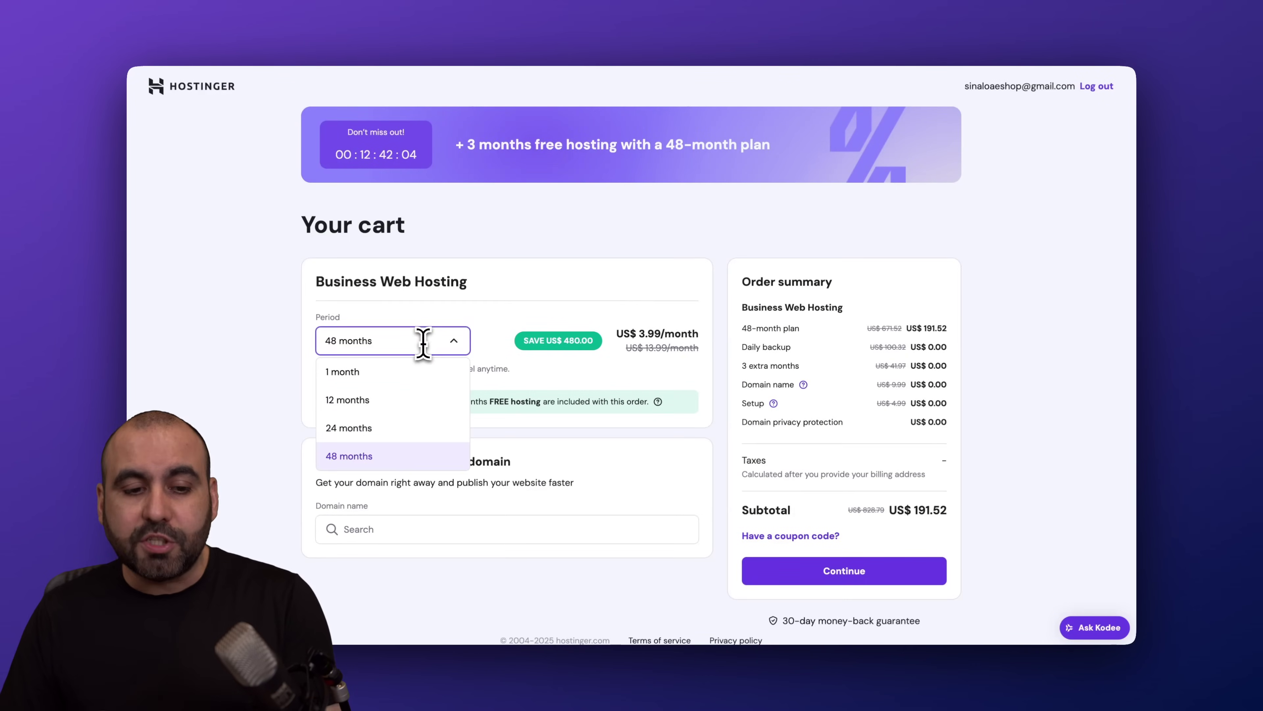
left_click(382, 458)
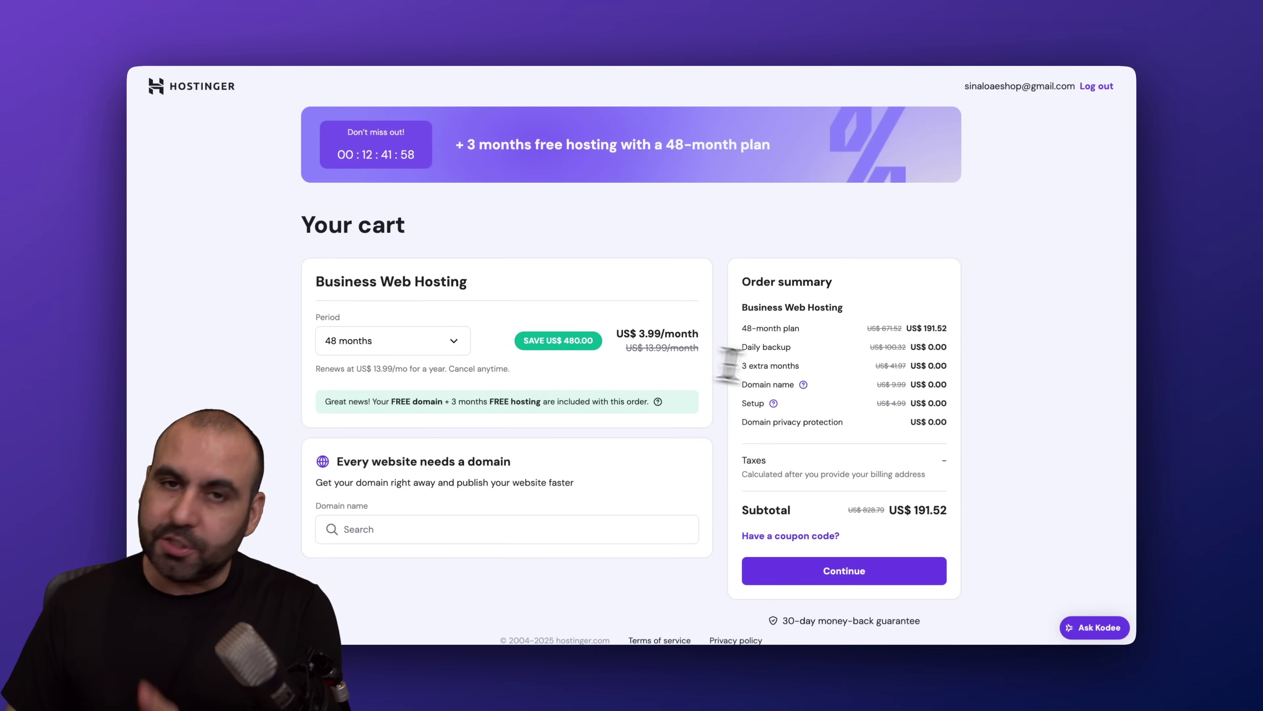
scroll(821, 375, "down", 1)
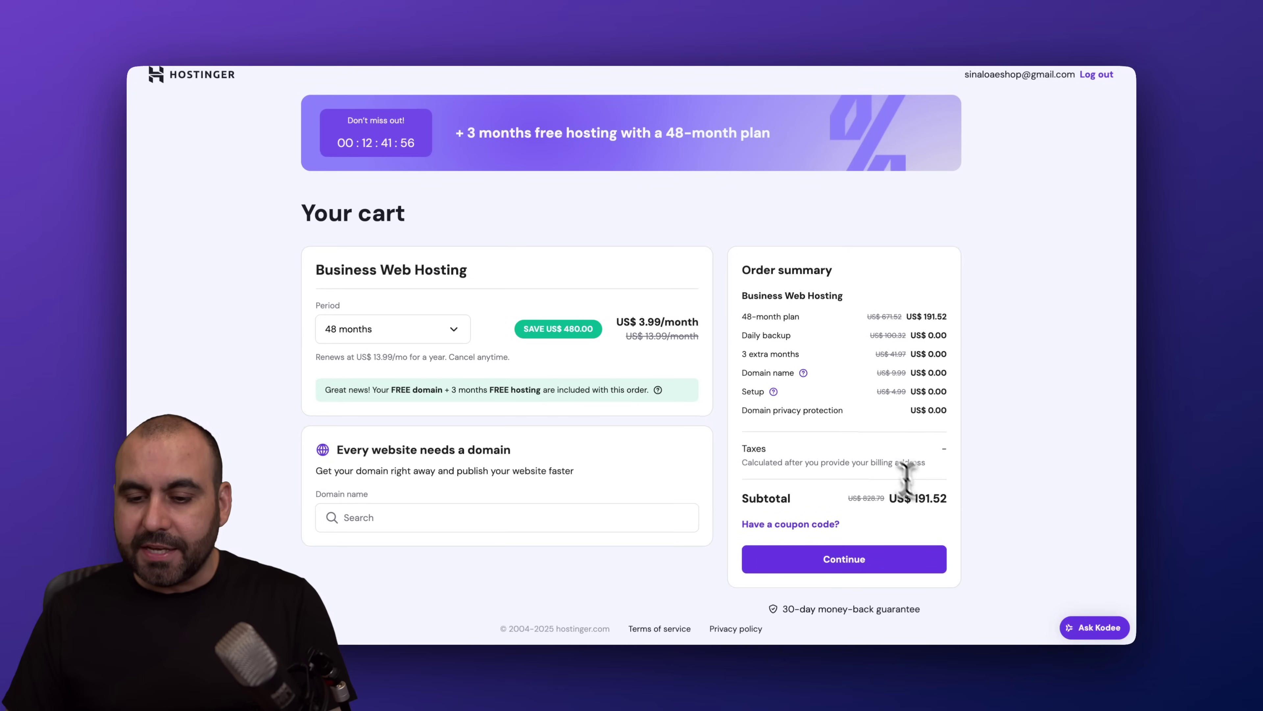
left_click(805, 524)
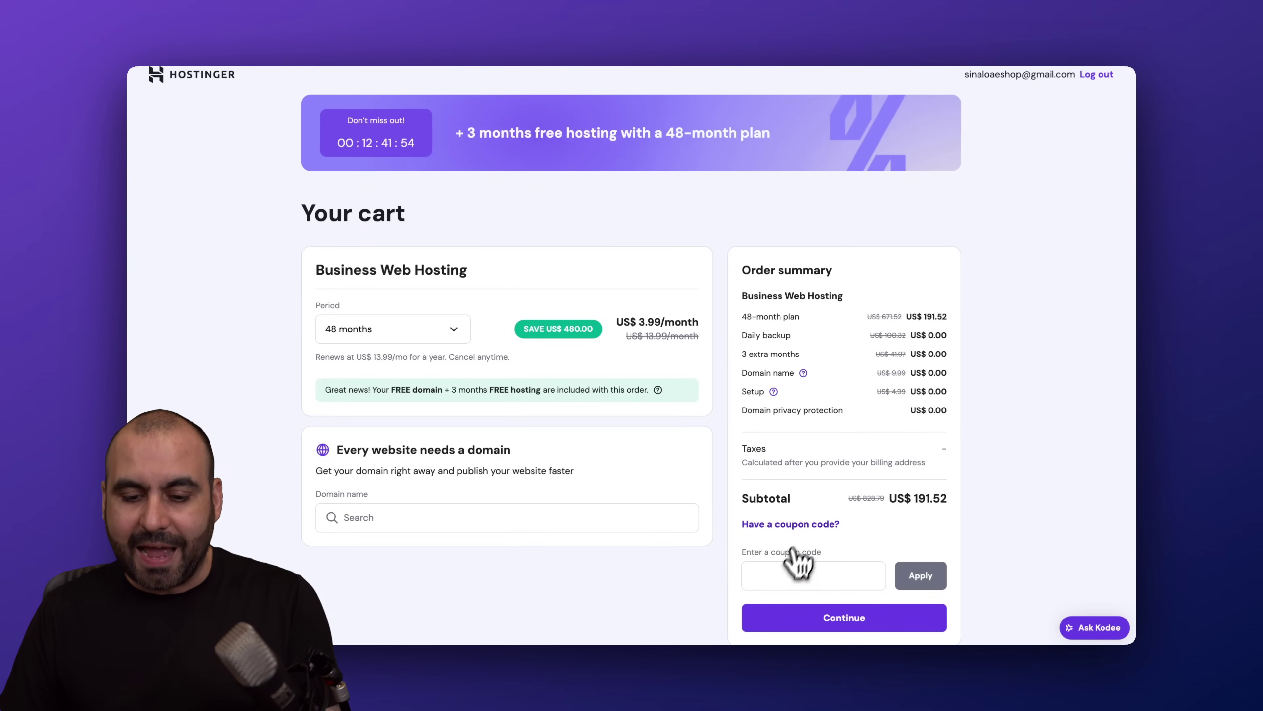
left_click(779, 575)
scroll(781, 582, "down", 3)
type("SA")
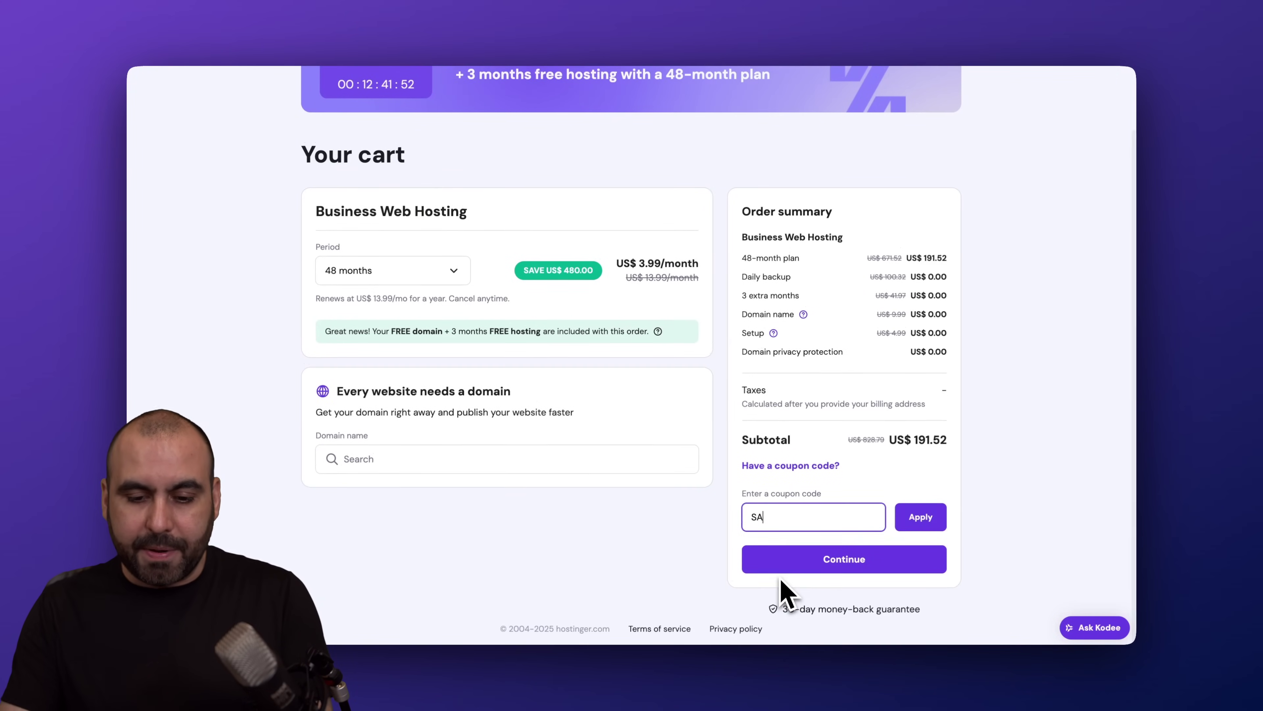
type("ASMASTER")
left_click(920, 518)
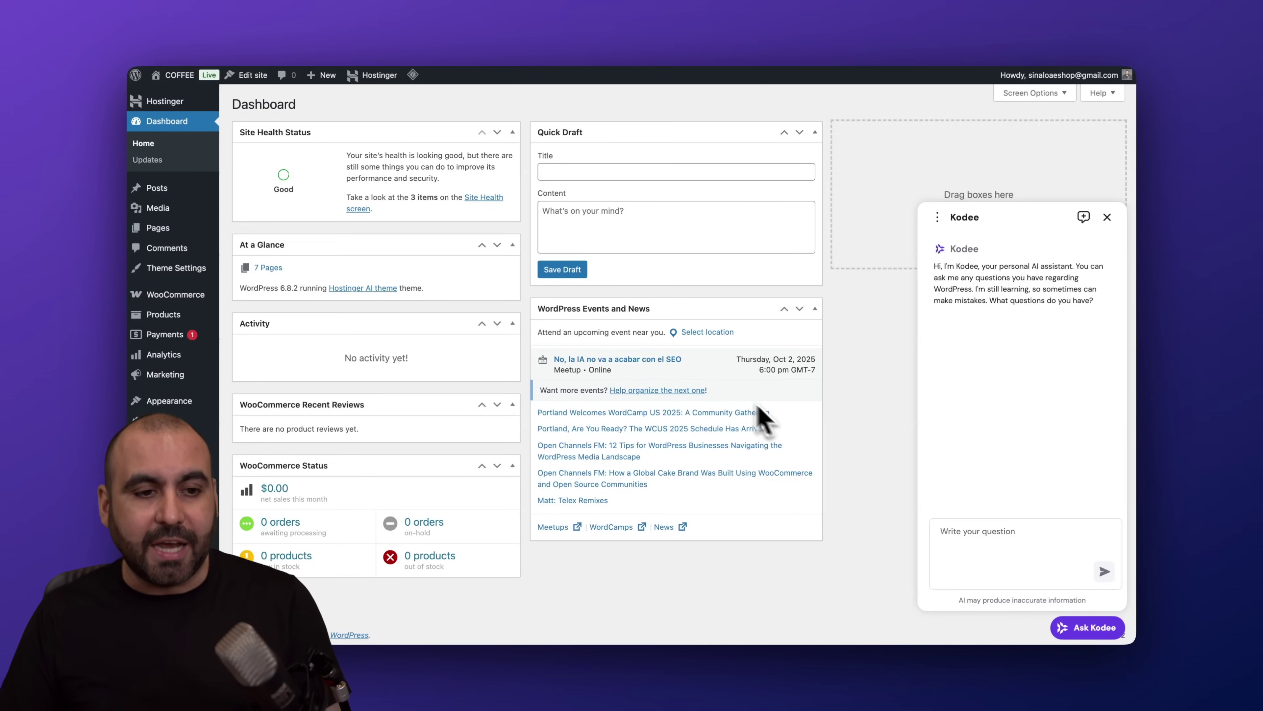
Step: Go to Hostinger > Tools from the WordPress admin sidebar
mouse_move(191, 106)
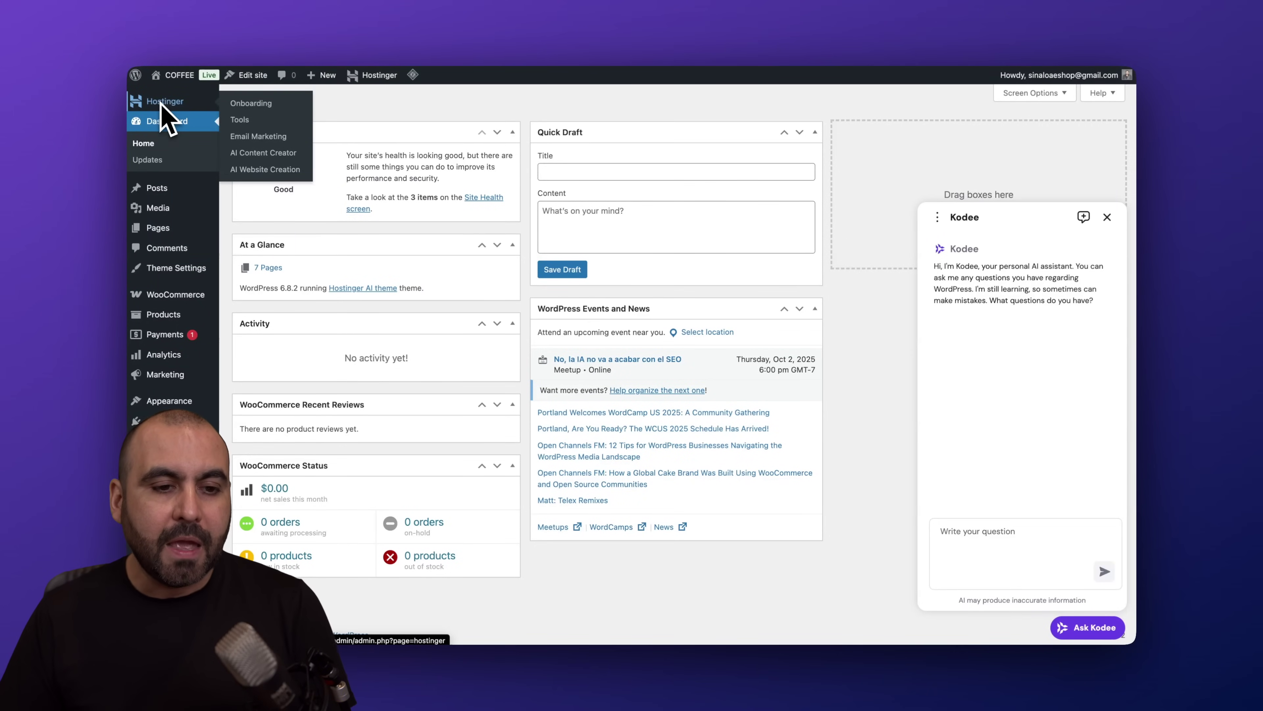
left_click(250, 125)
Step: Verify 'Allow Kodee to manage your site' is on under AI Tools, then go to All Products
scroll(699, 234, "down", 8)
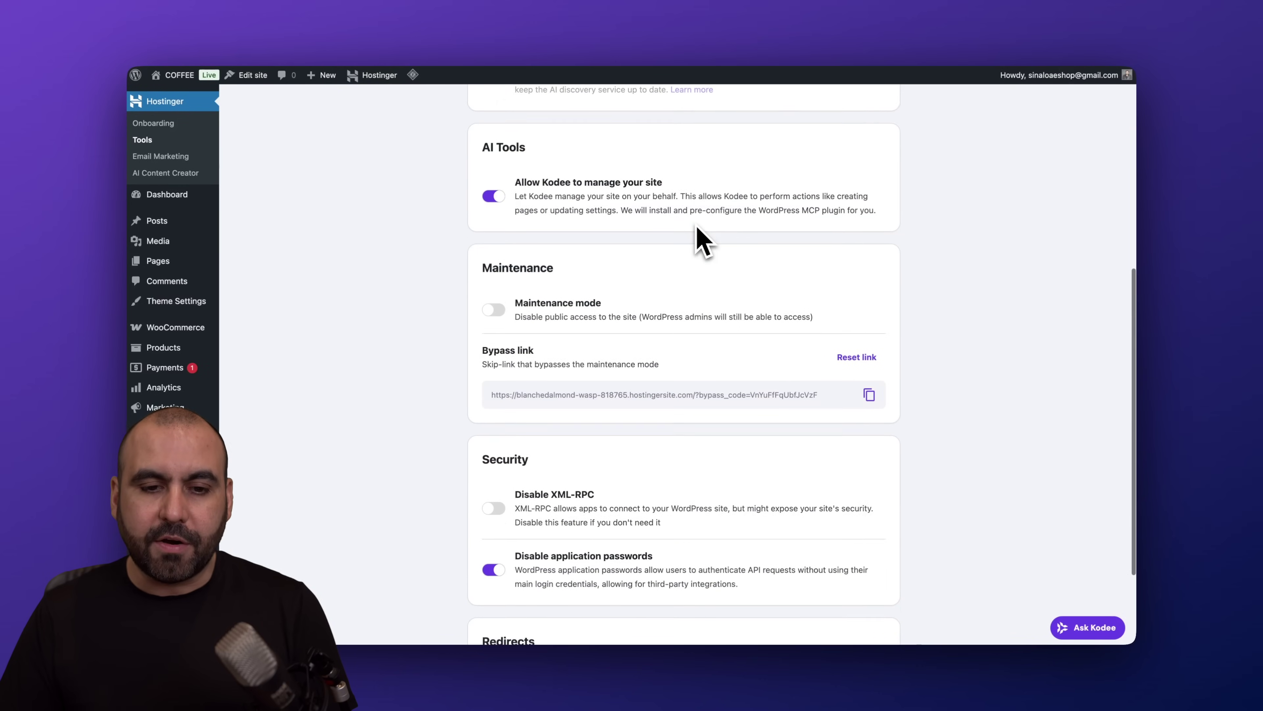
scroll(698, 234, "up", 1)
left_click_drag(482, 178, 544, 178)
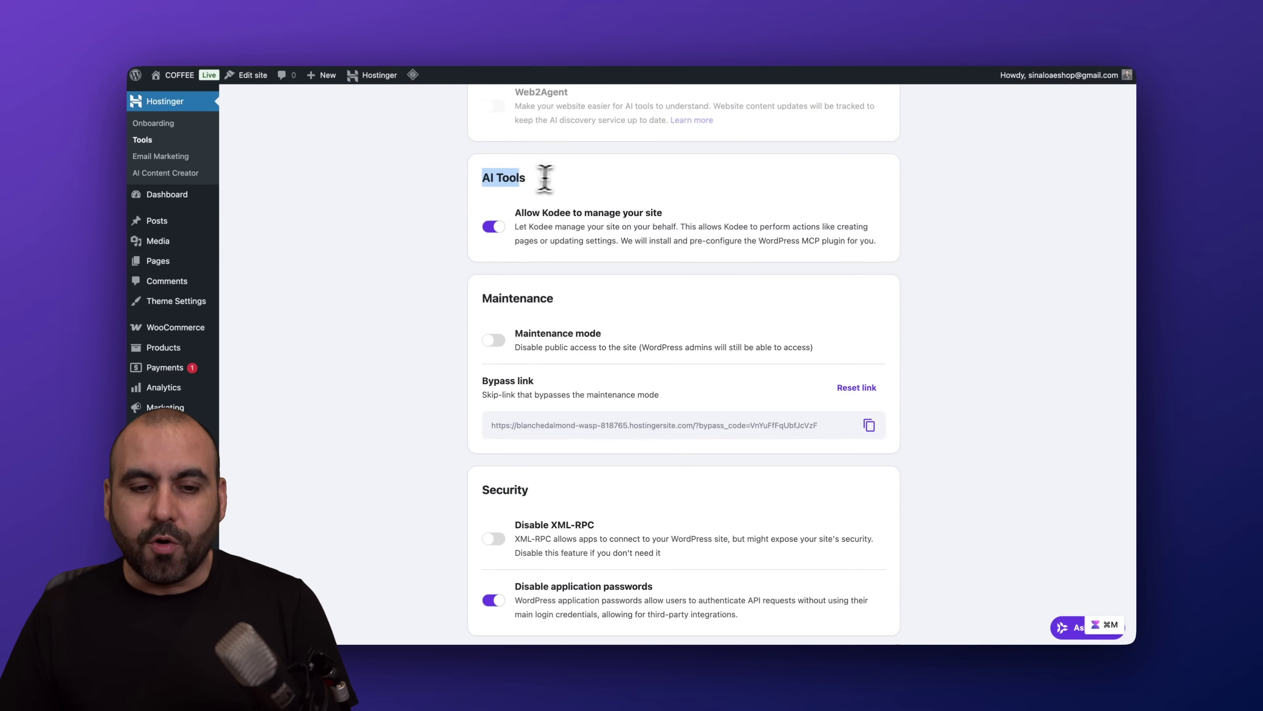
left_click(552, 192)
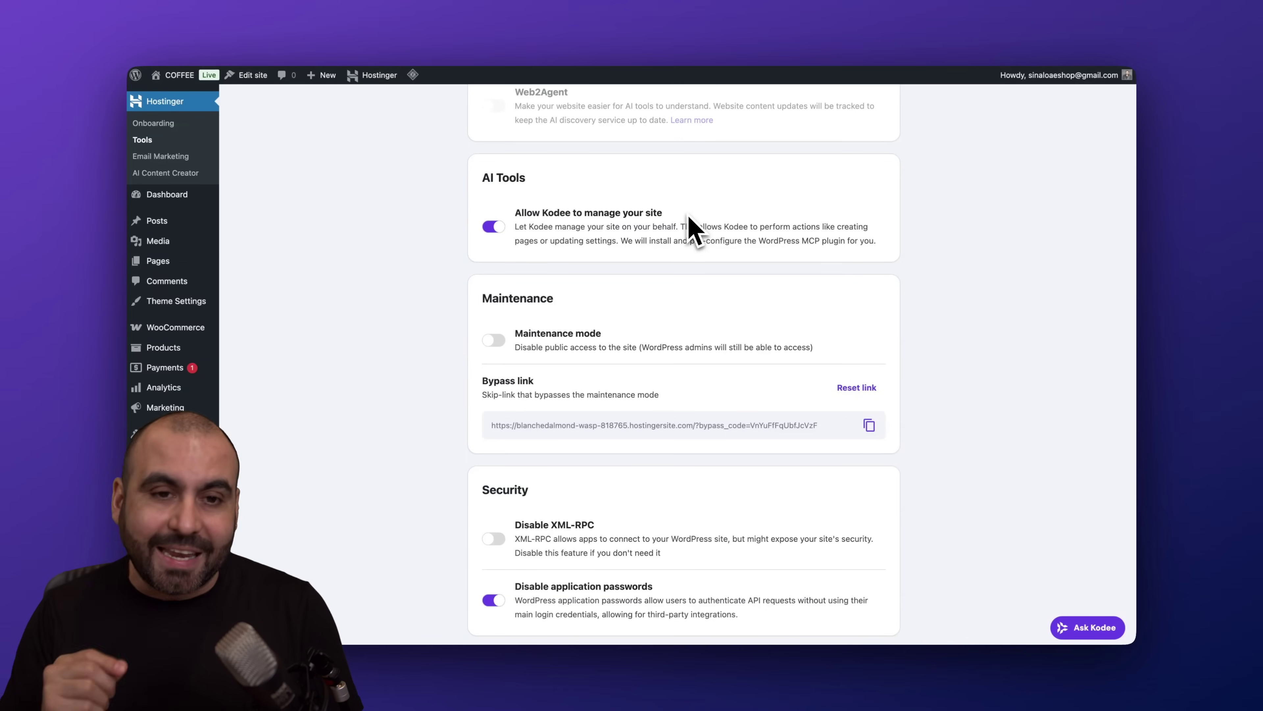
mouse_move(171, 327)
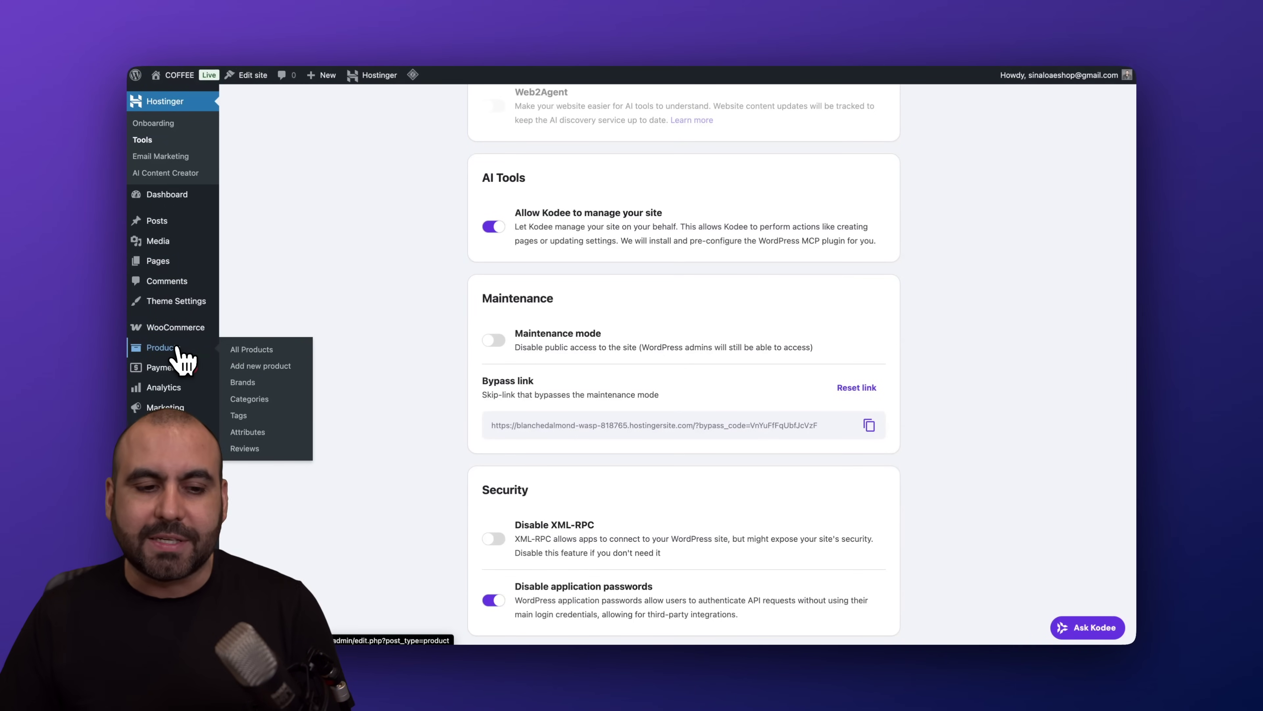
left_click(293, 350)
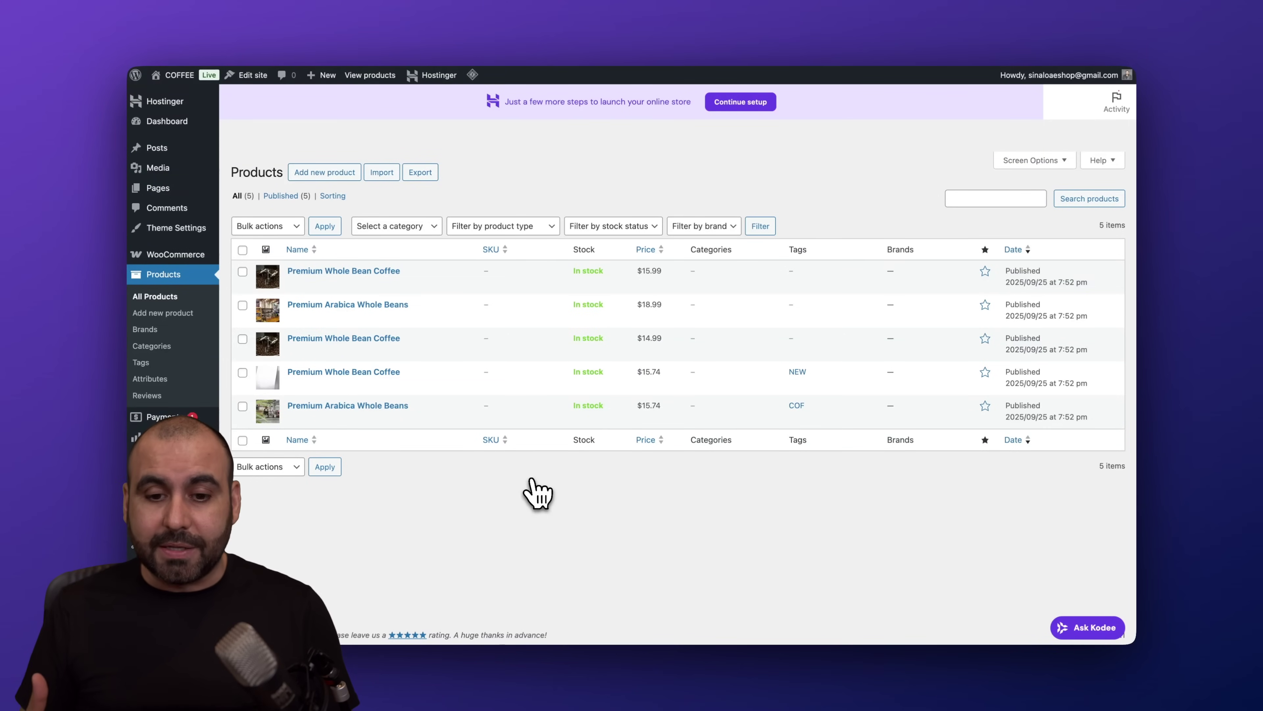
Step: Bring up the Kodee AI assistant chat over the Products list
left_click(1060, 626)
Step: Ask Kodee to increase all product prices by 5%, answering 'I have 5 products' when asked
left_click(991, 540)
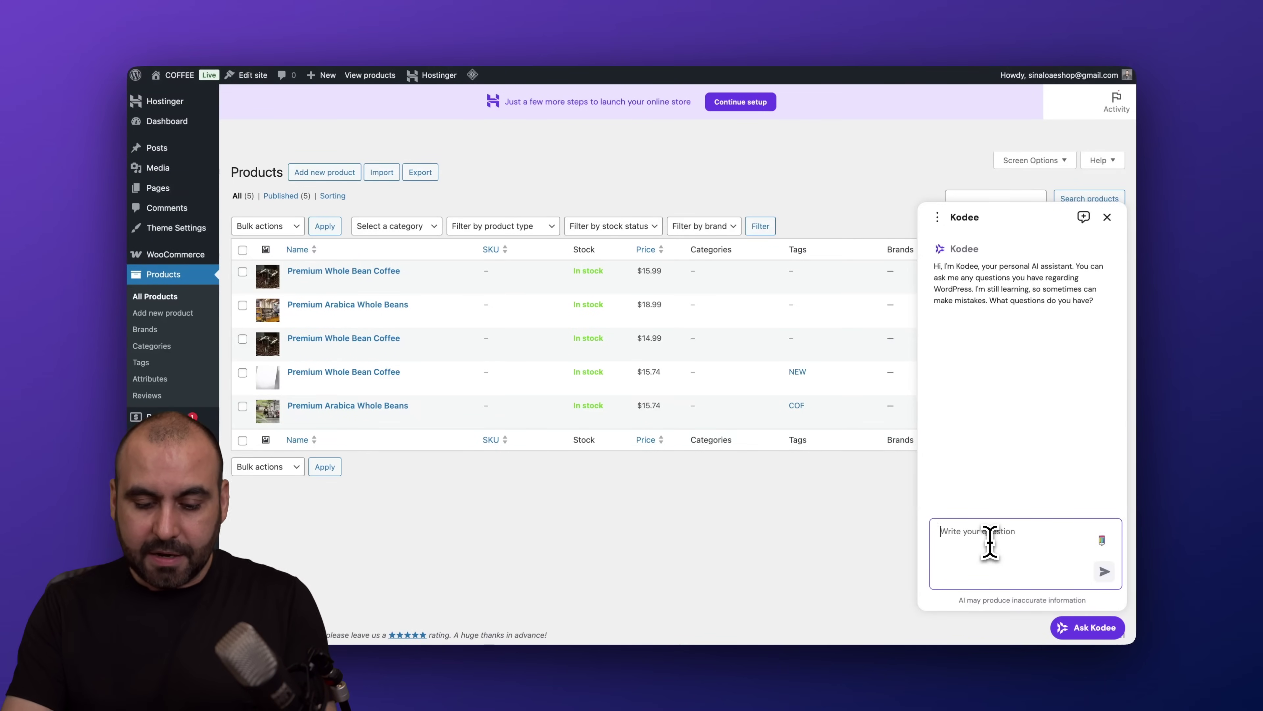
type("Increase the price by 5% for all the products")
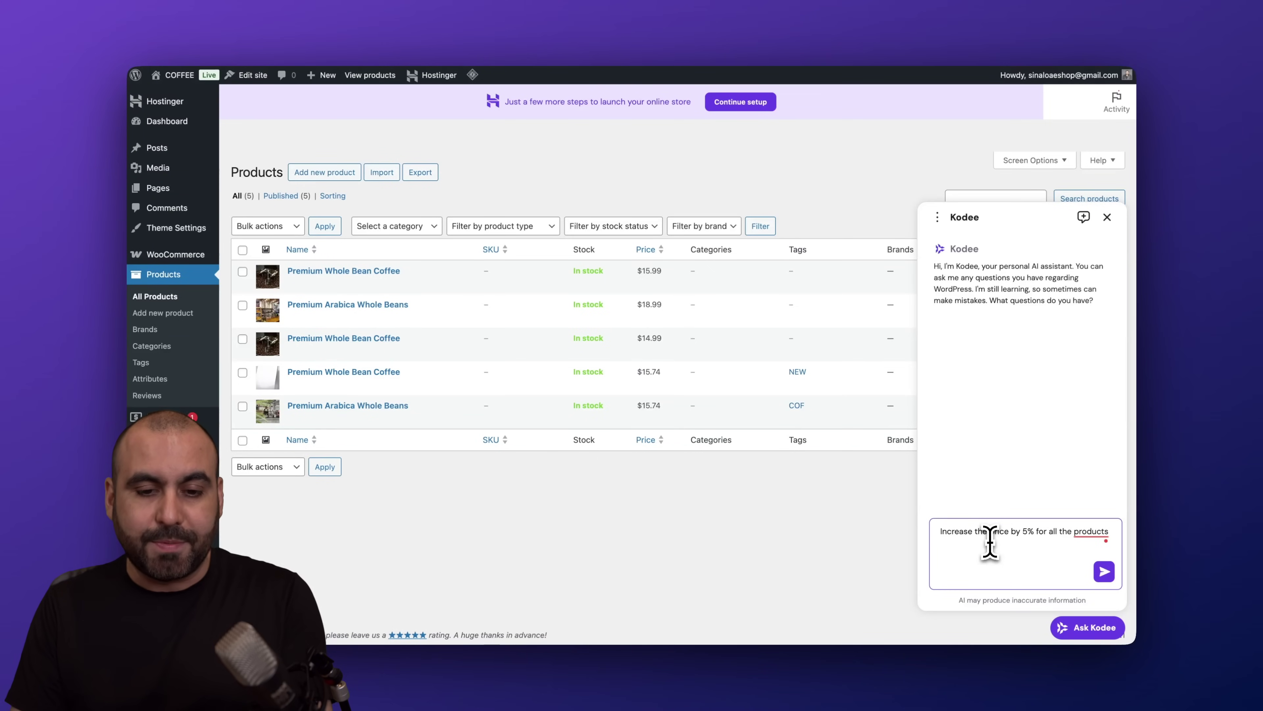
key("Return")
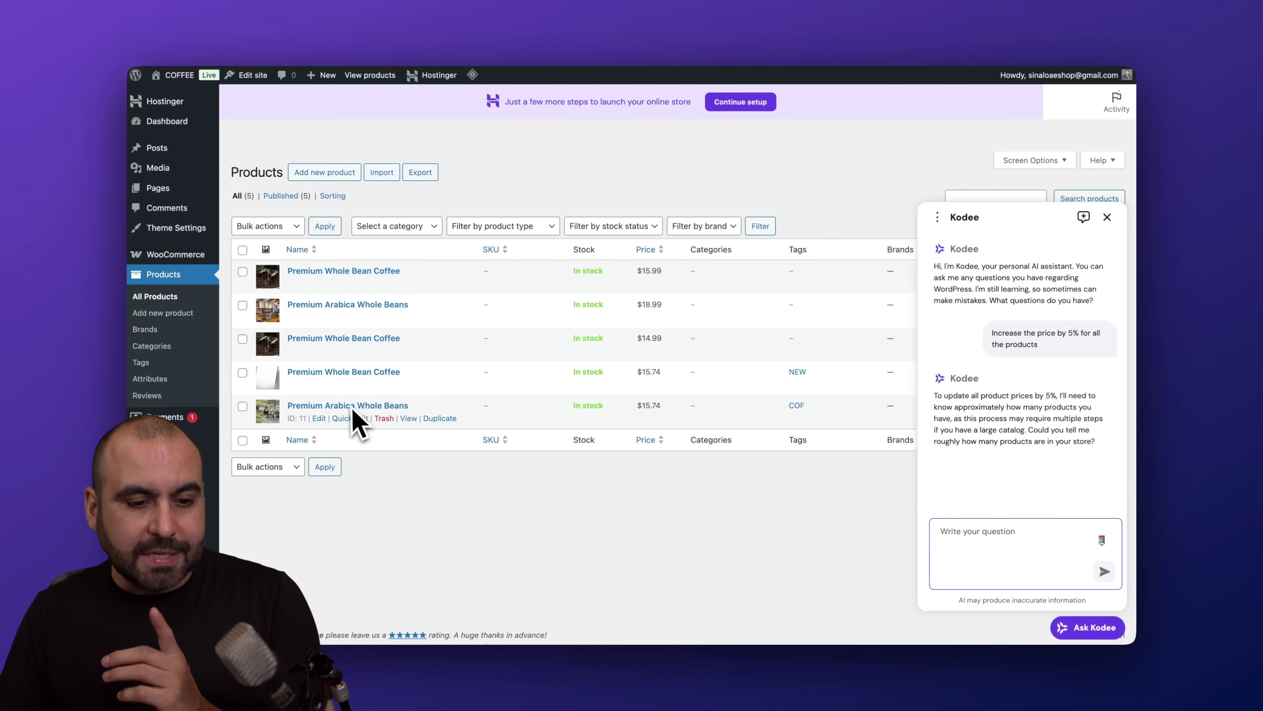
left_click(977, 547)
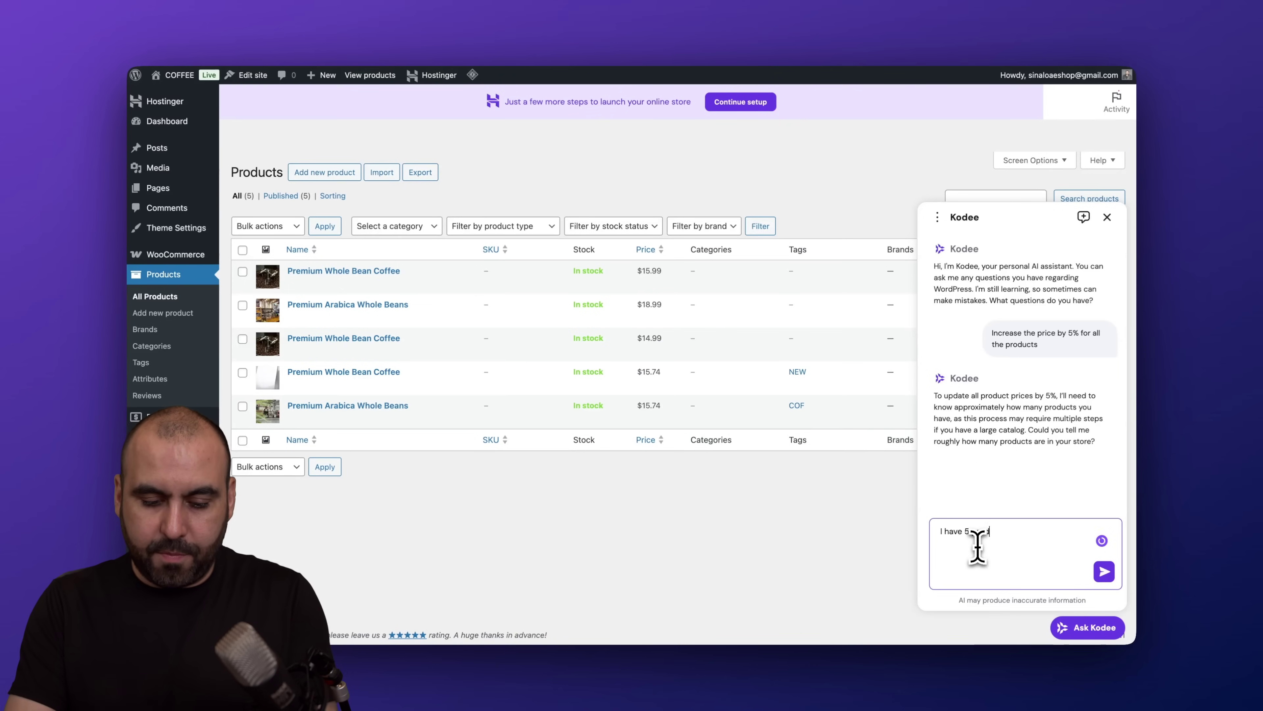
type("I have 5 products")
key("Return")
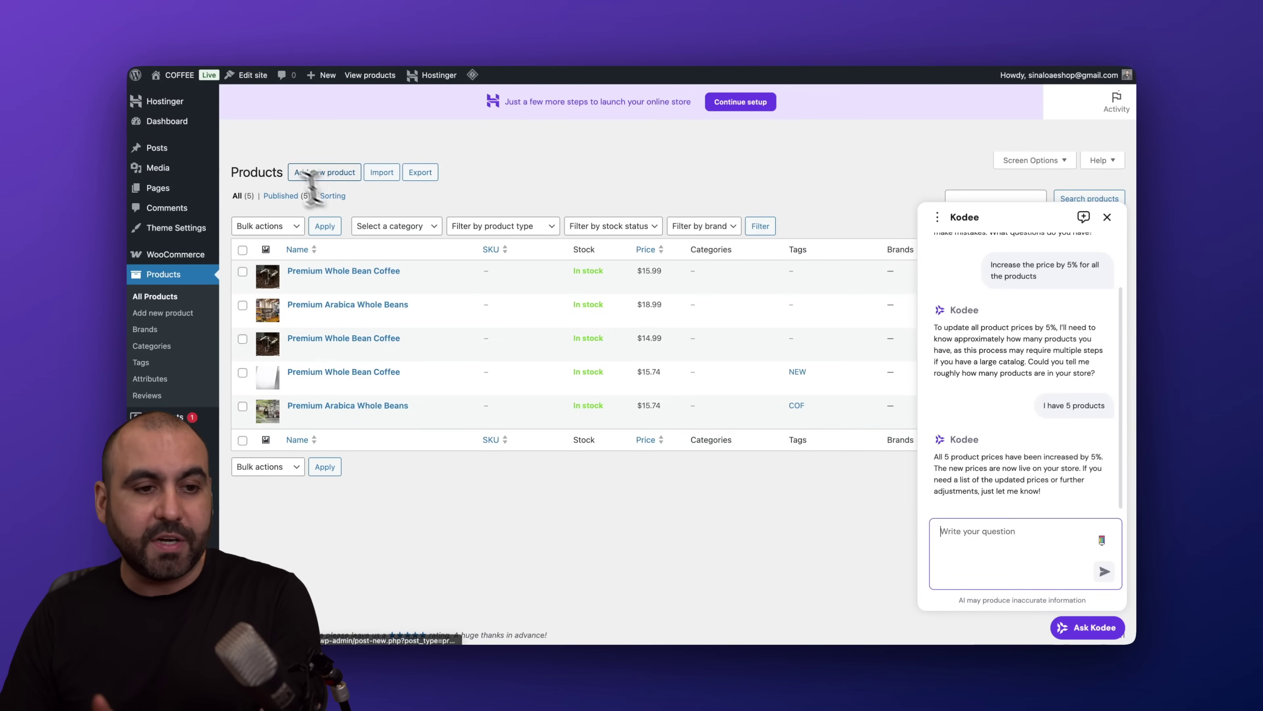
Step: Reload the Products list to see prices $16.79, $19.94, $15.74, $16.53, $16.53, then reopen Kodee
left_click(185, 55)
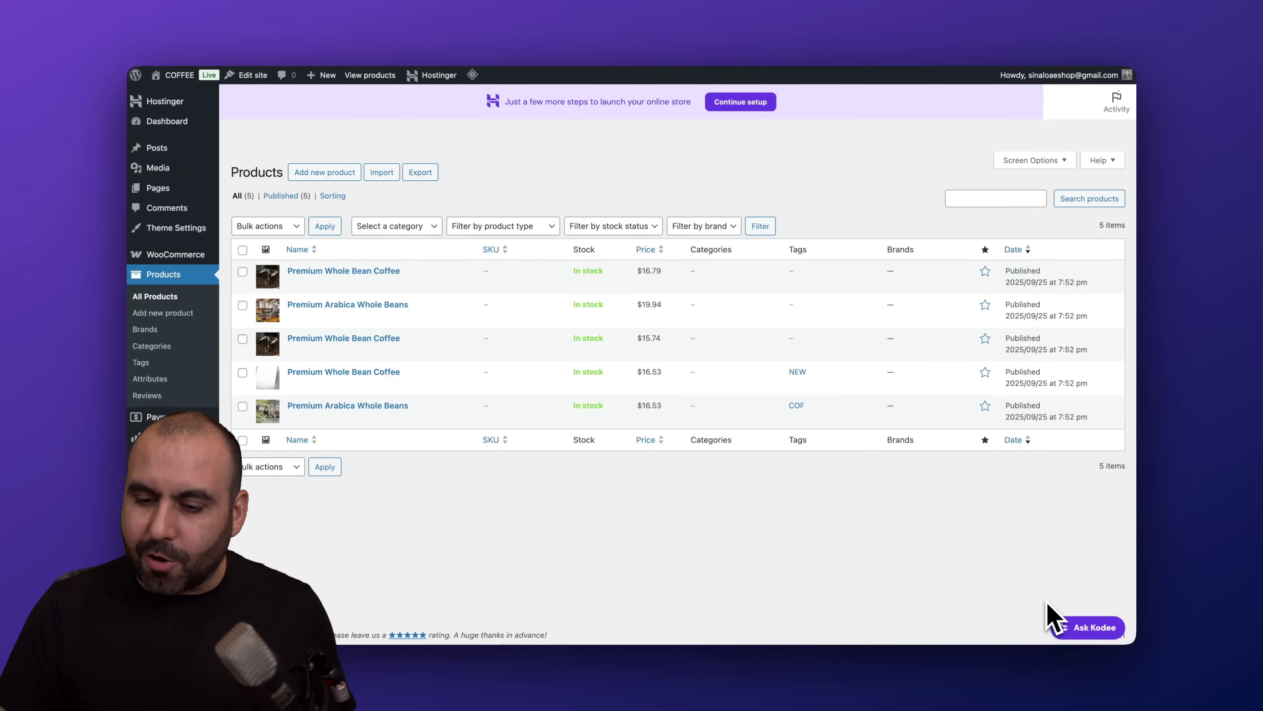
left_click(1090, 628)
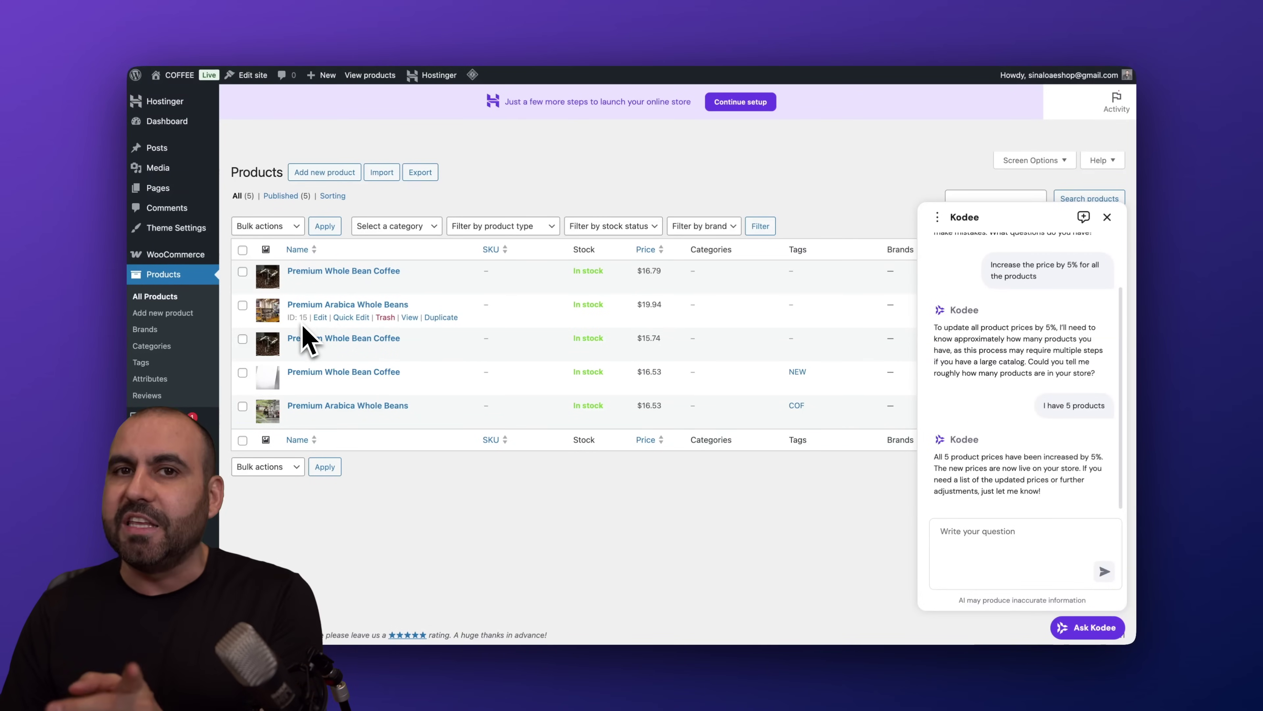
Step: Ask Kodee to add tag TEST to product ID 15 and check its Premium Arabica Whole Beans confirmation
left_click(990, 542)
type("Add")
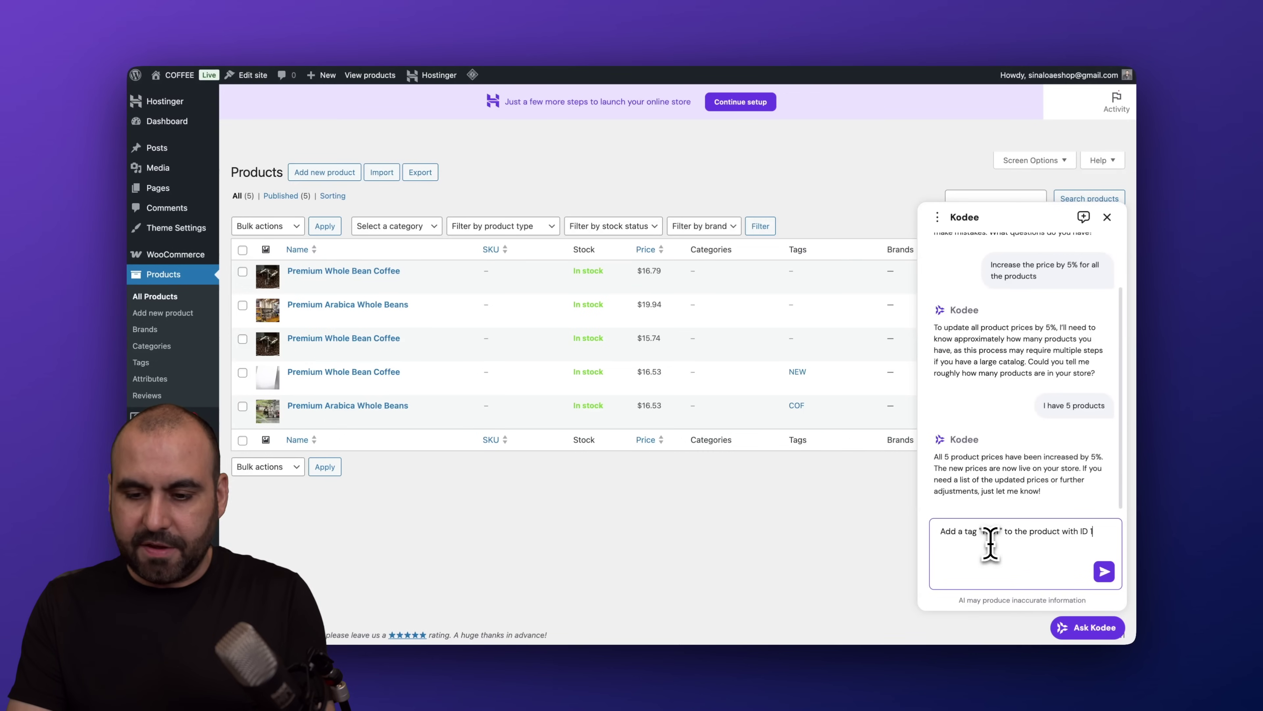
key("Return")
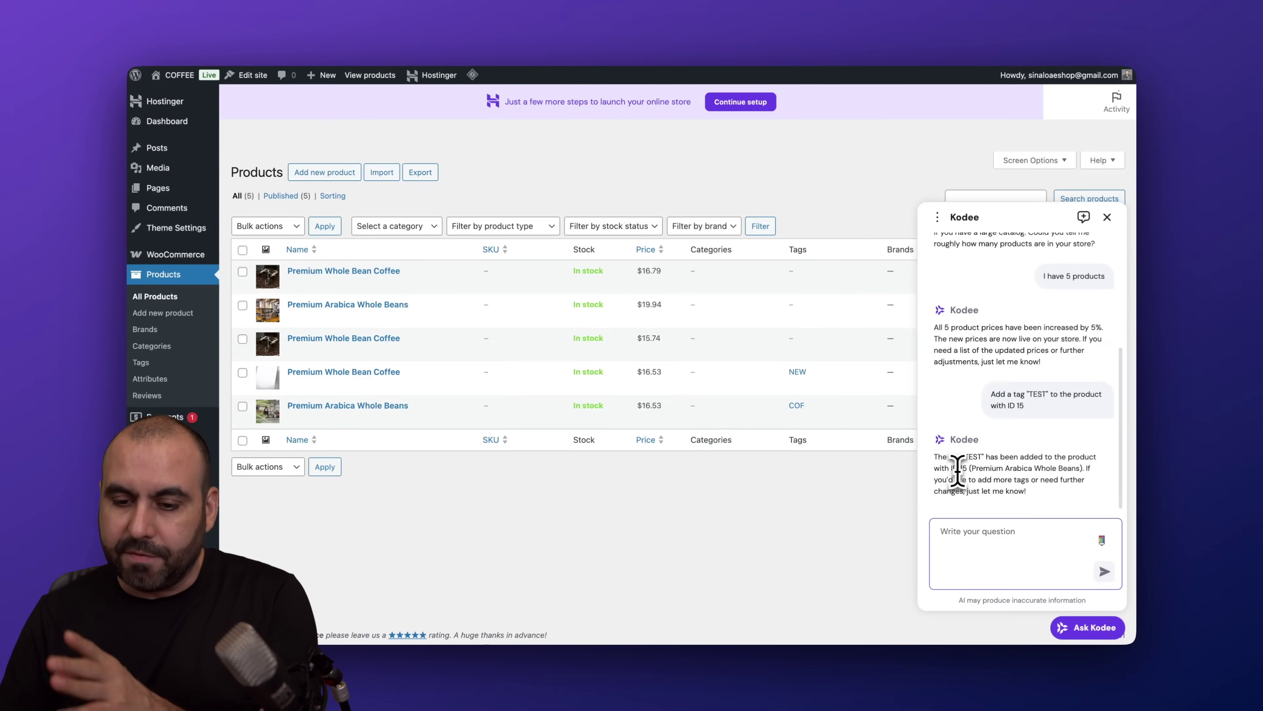
left_click_drag(967, 468, 1083, 467)
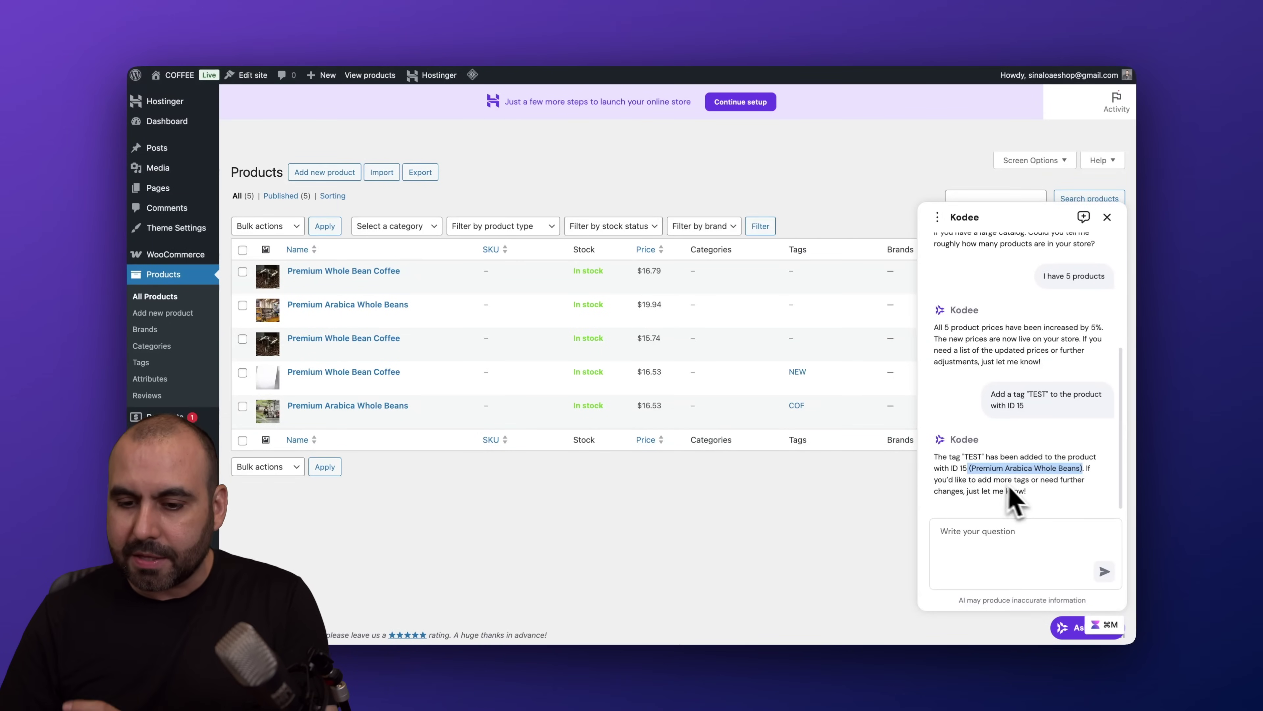
left_click(1034, 496)
Step: Ask Kodee to update product 15's description to 'Mexico Premium Arabica Whole Beans'
left_click(988, 528)
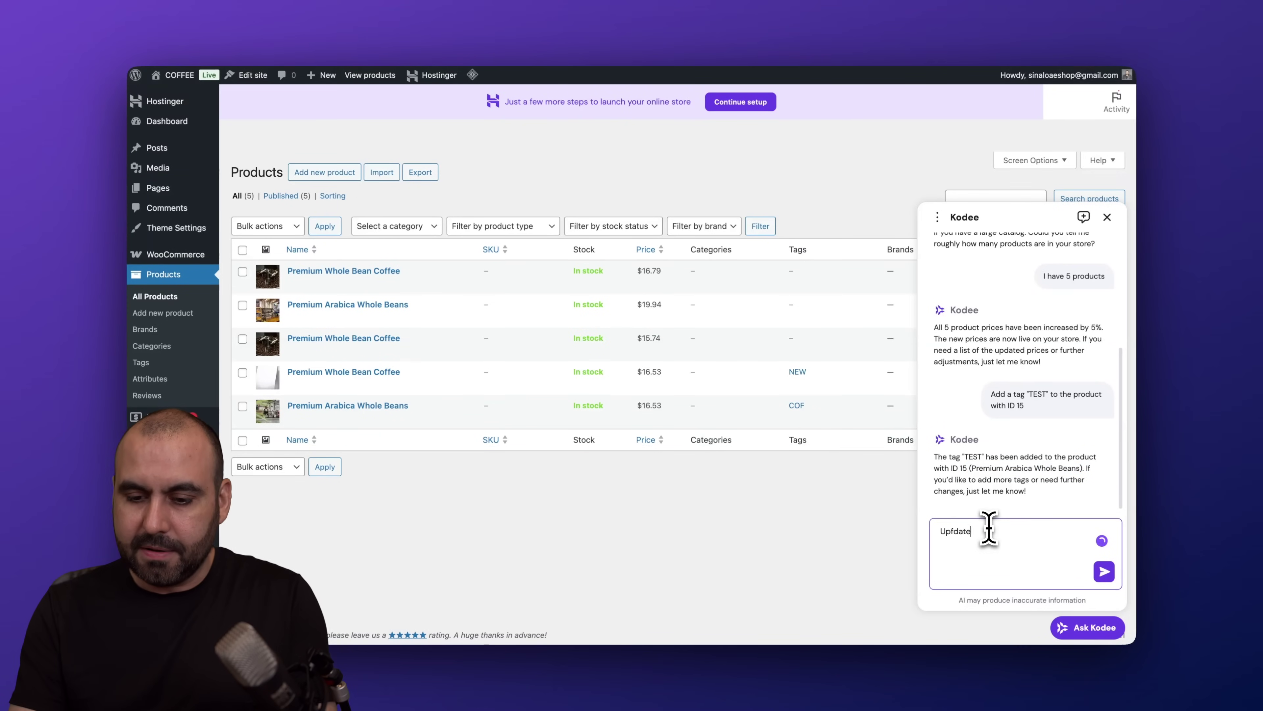
type("Upda te")
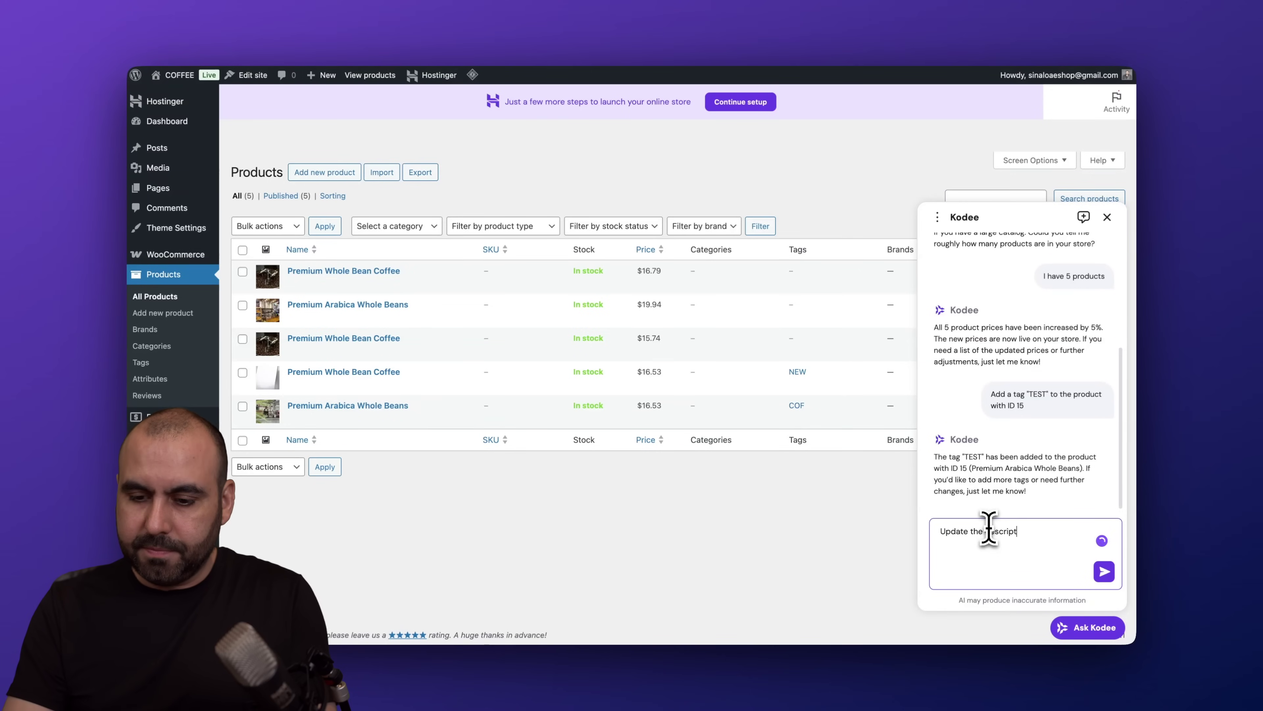
type("ion to (Premium Arabica Whole Beans)")
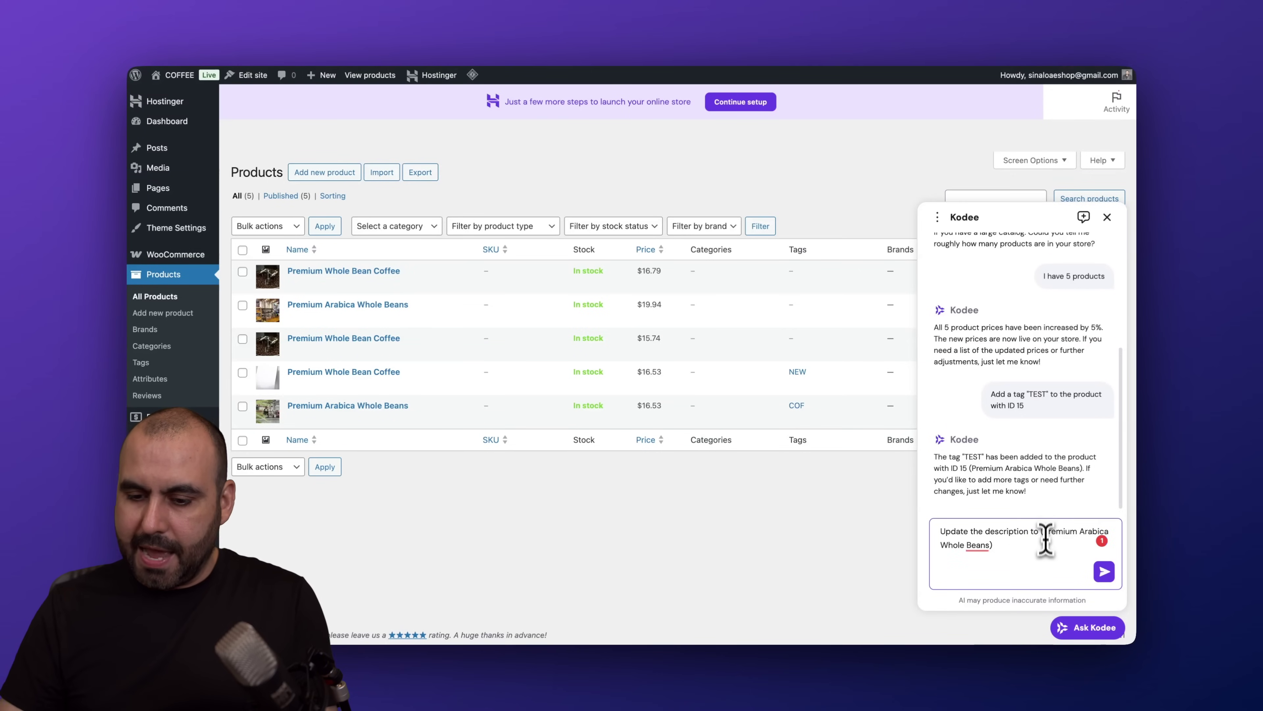
left_click(1044, 532)
type("Mexi")
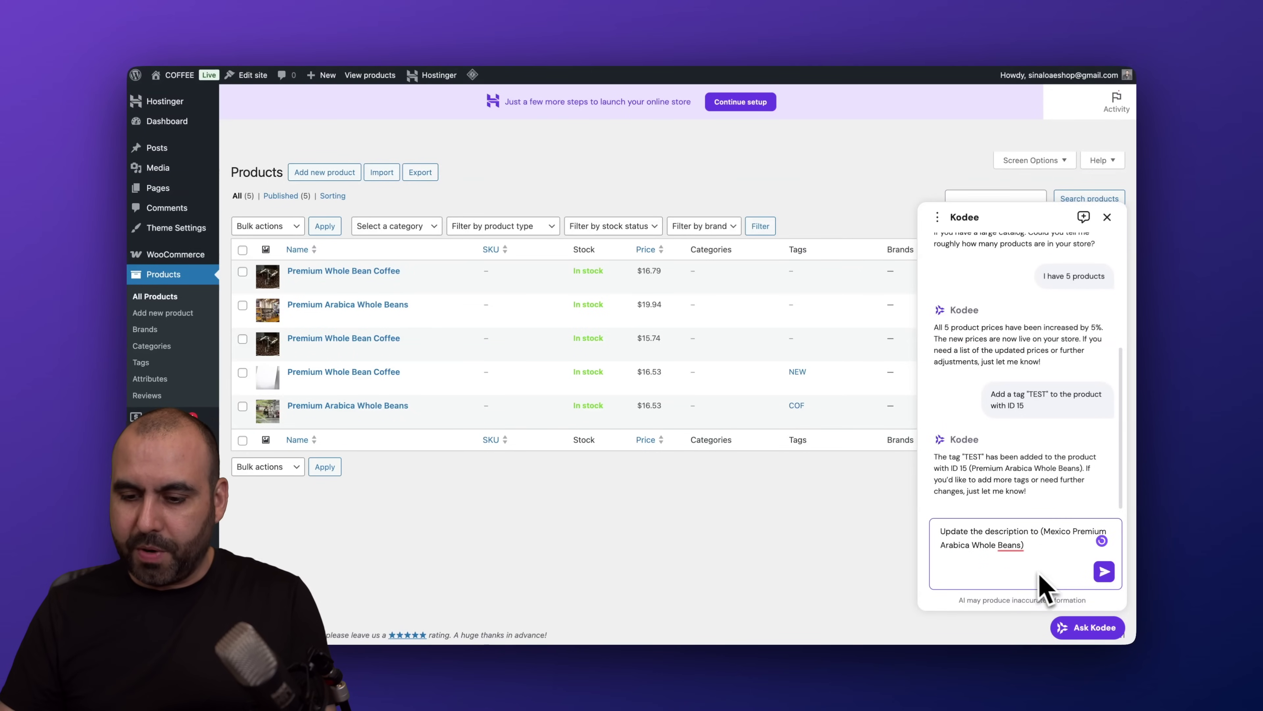
type("co")
left_click(1104, 571)
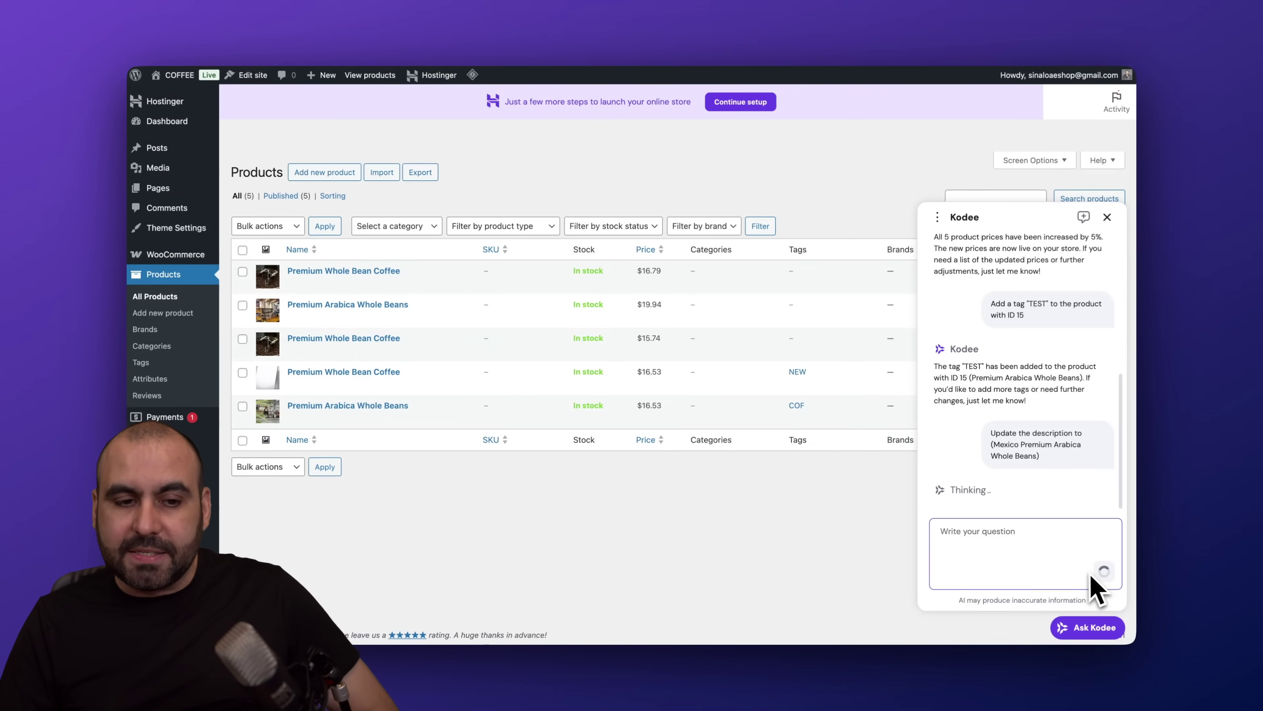
Step: Check Kodee's reply for product ID 15, then reload the Products list
mouse_move(305, 321)
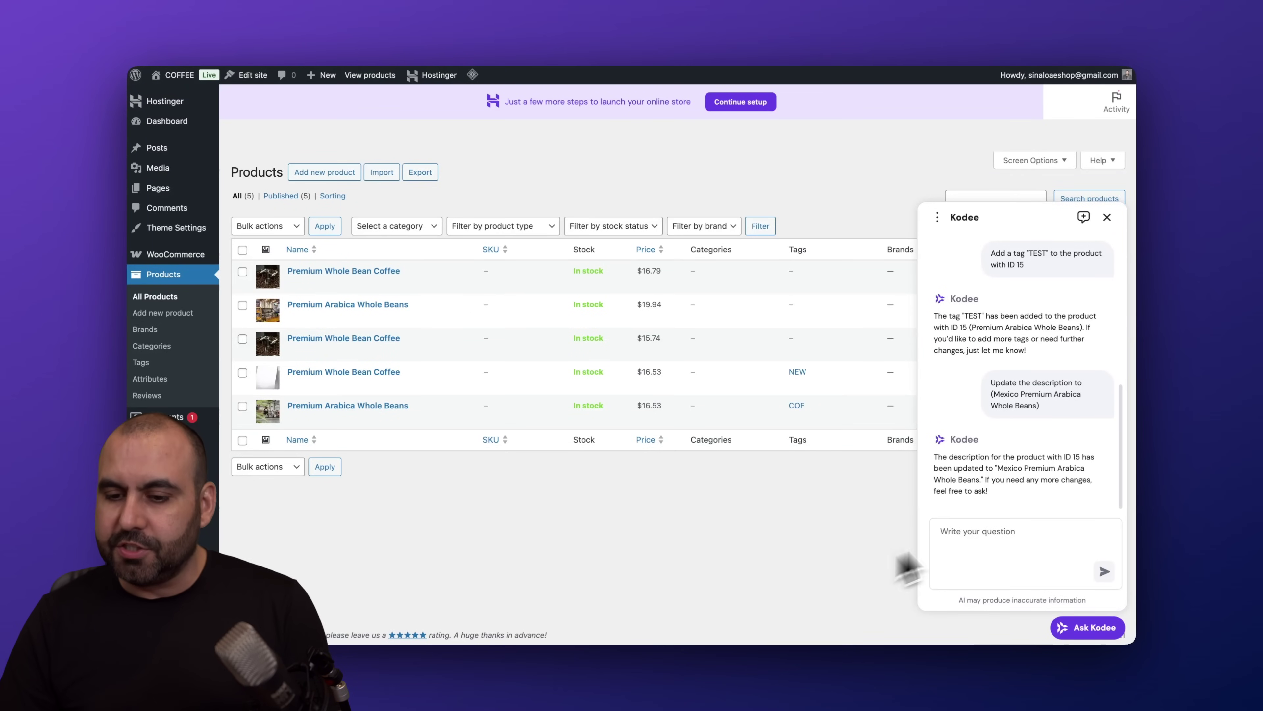
left_click_drag(1063, 456, 1081, 456)
left_click(1081, 456)
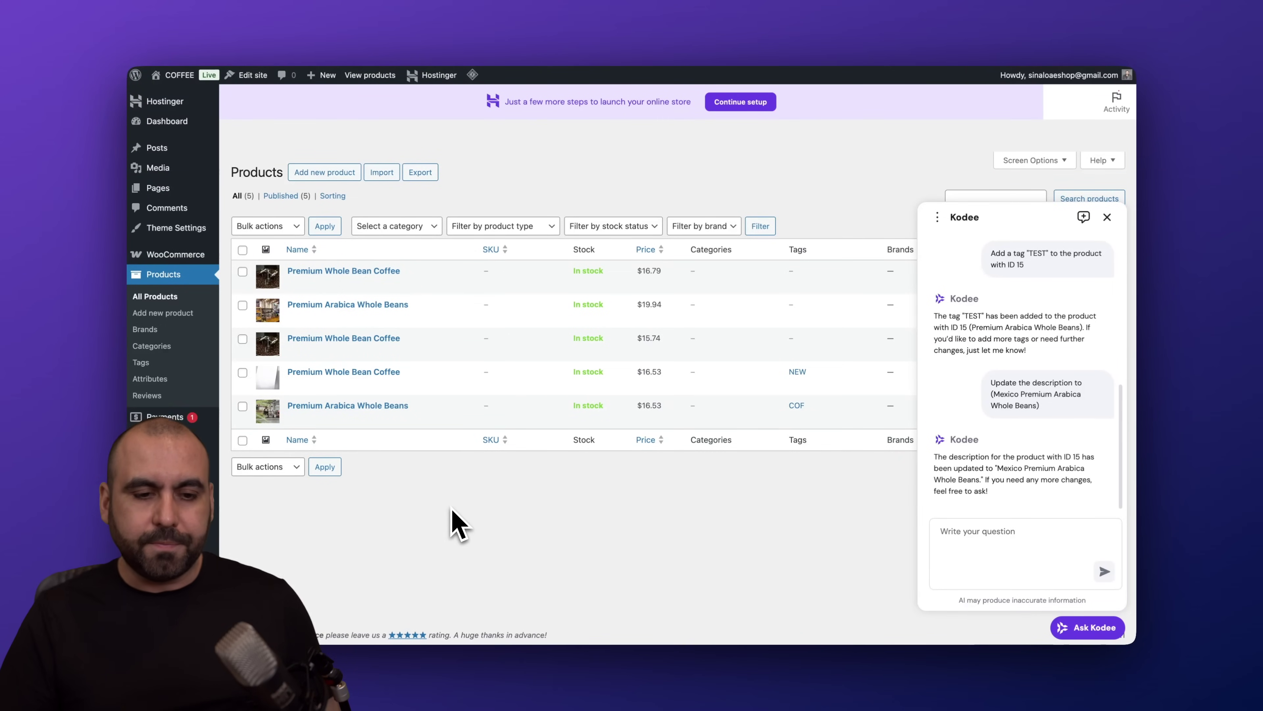
key("super+r")
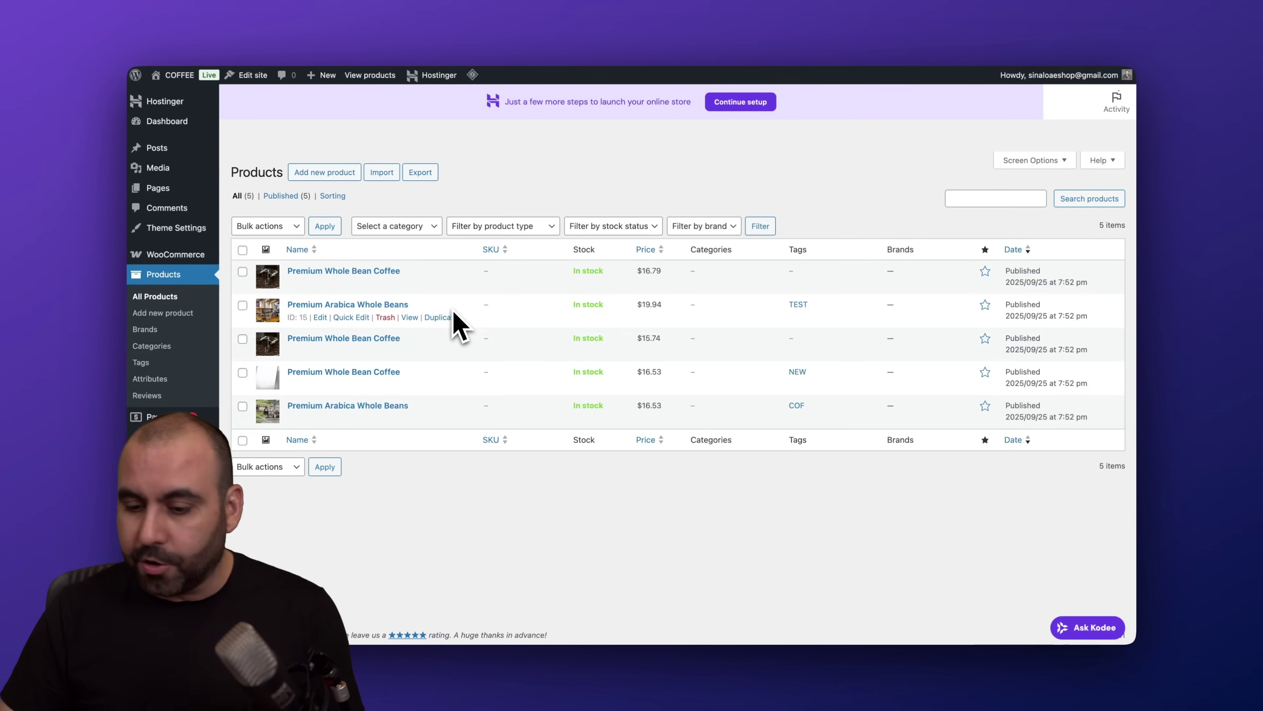
Step: Reopen the Kodee chat over the refreshed Products list showing the TEST tag
left_click(1074, 628)
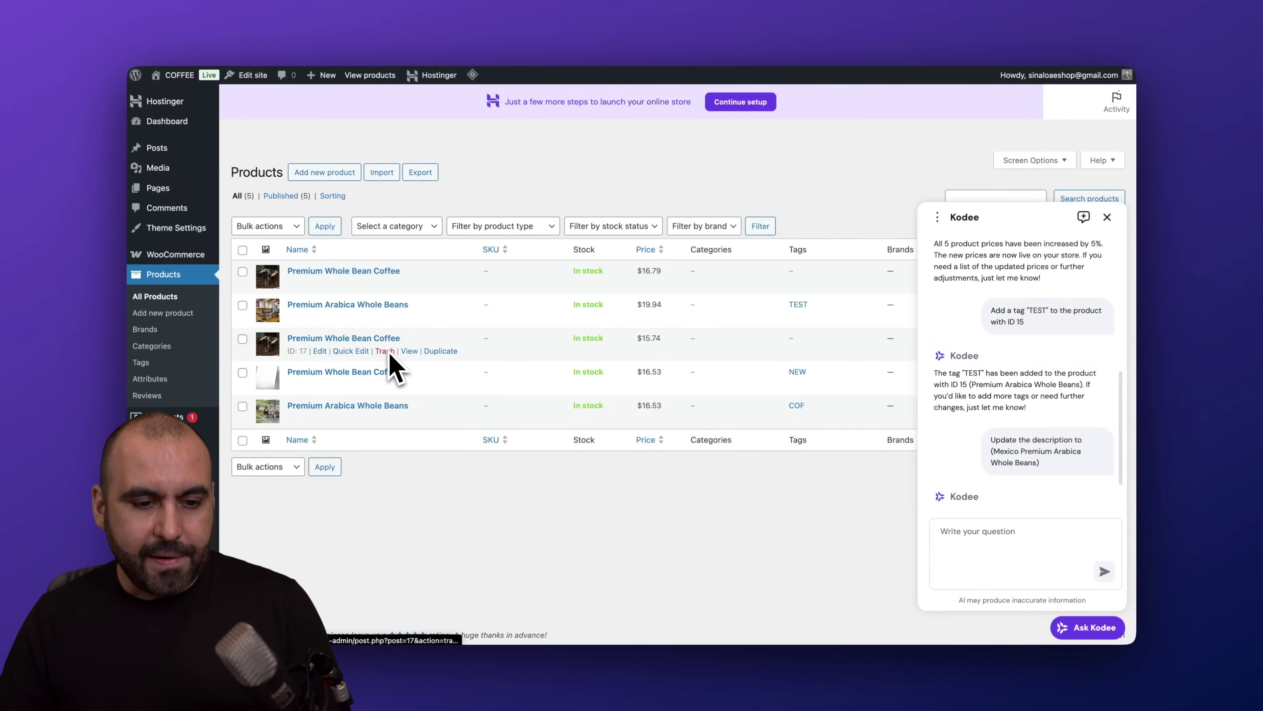
Step: Ask Kodee in the chat: 'Send to trash the product with ID 17'
left_click(977, 537)
type("S")
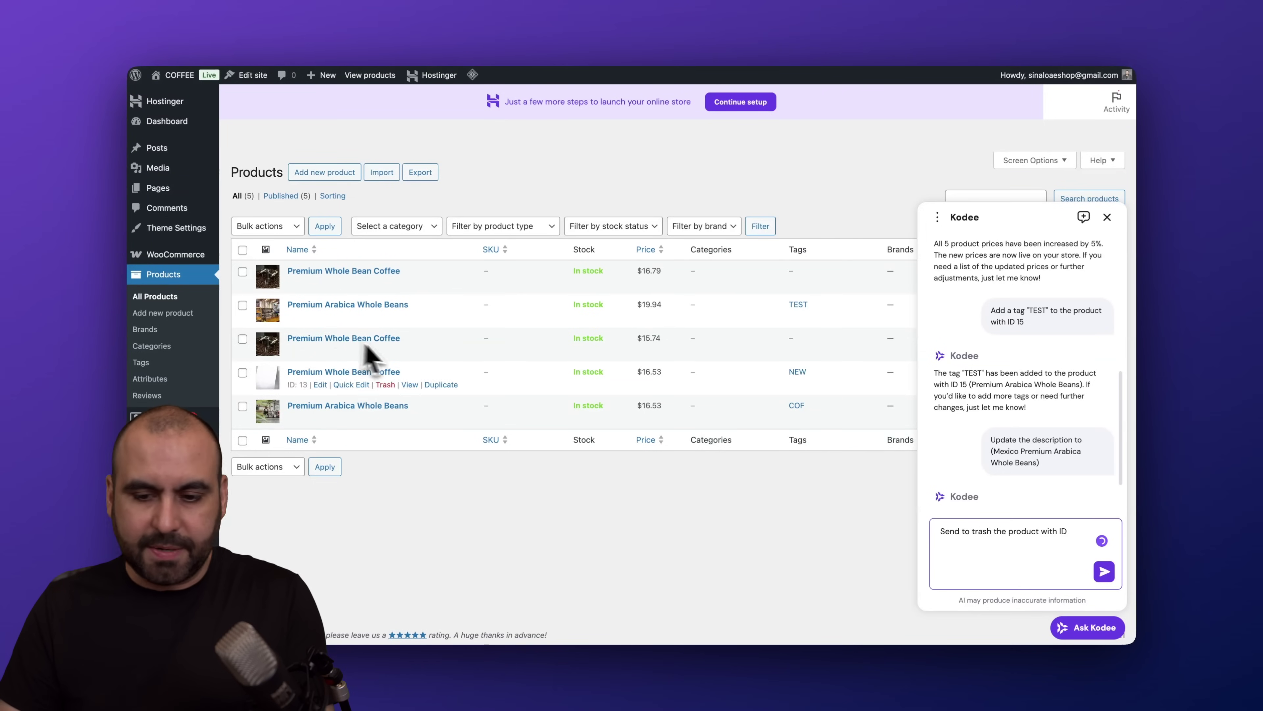
type("15")
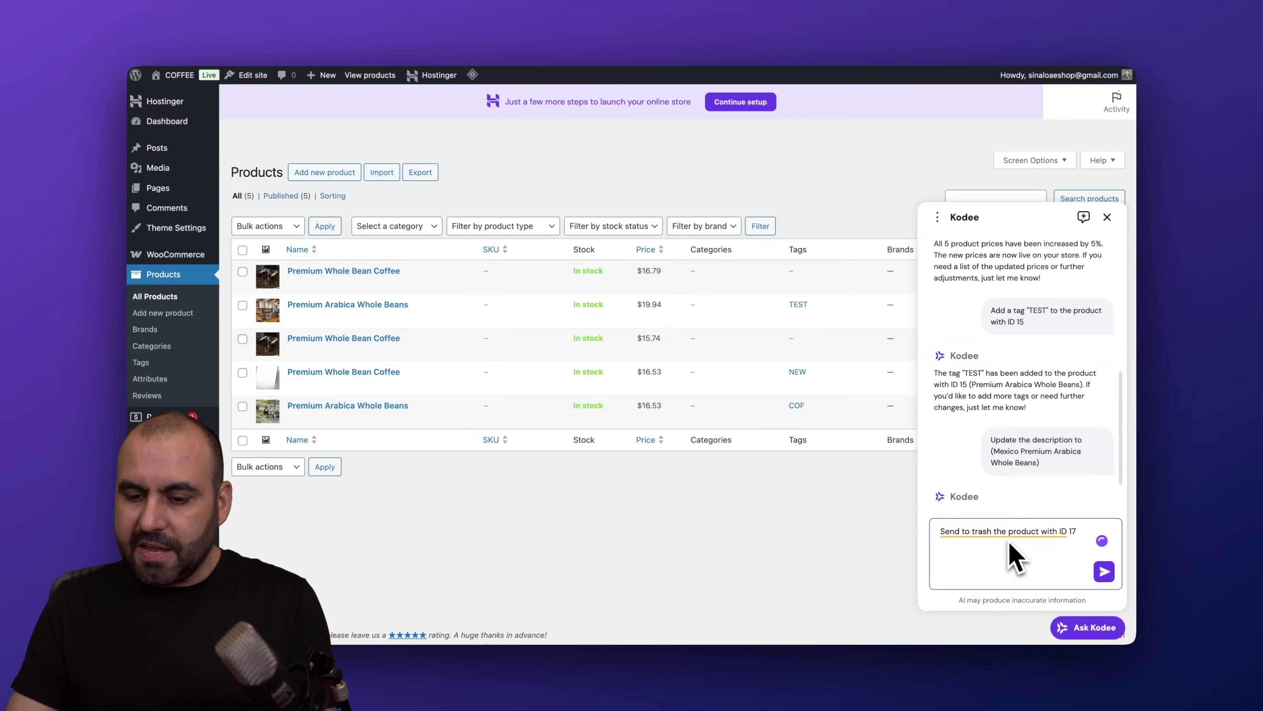
key("Return")
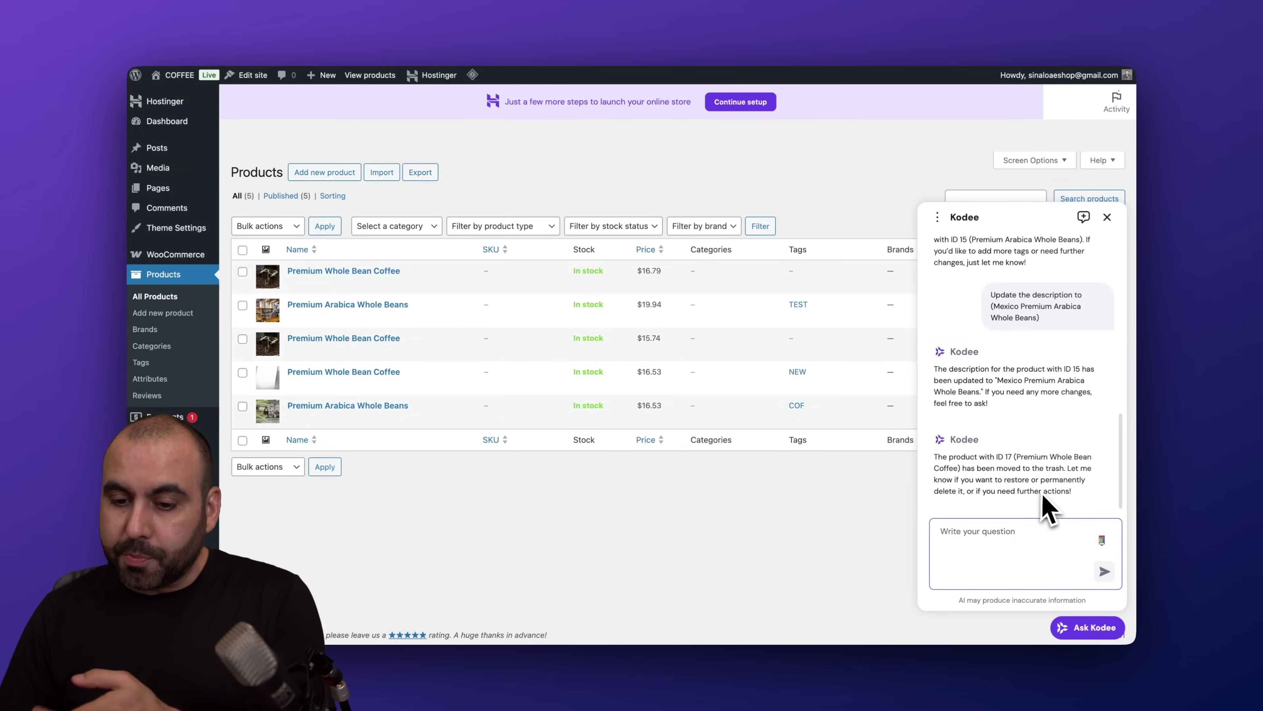
Step: Highlight Kodee's confirmation that Premium Whole Bean Coffee (ID 17) has been moved to the trash
left_click_drag(958, 467, 1094, 469)
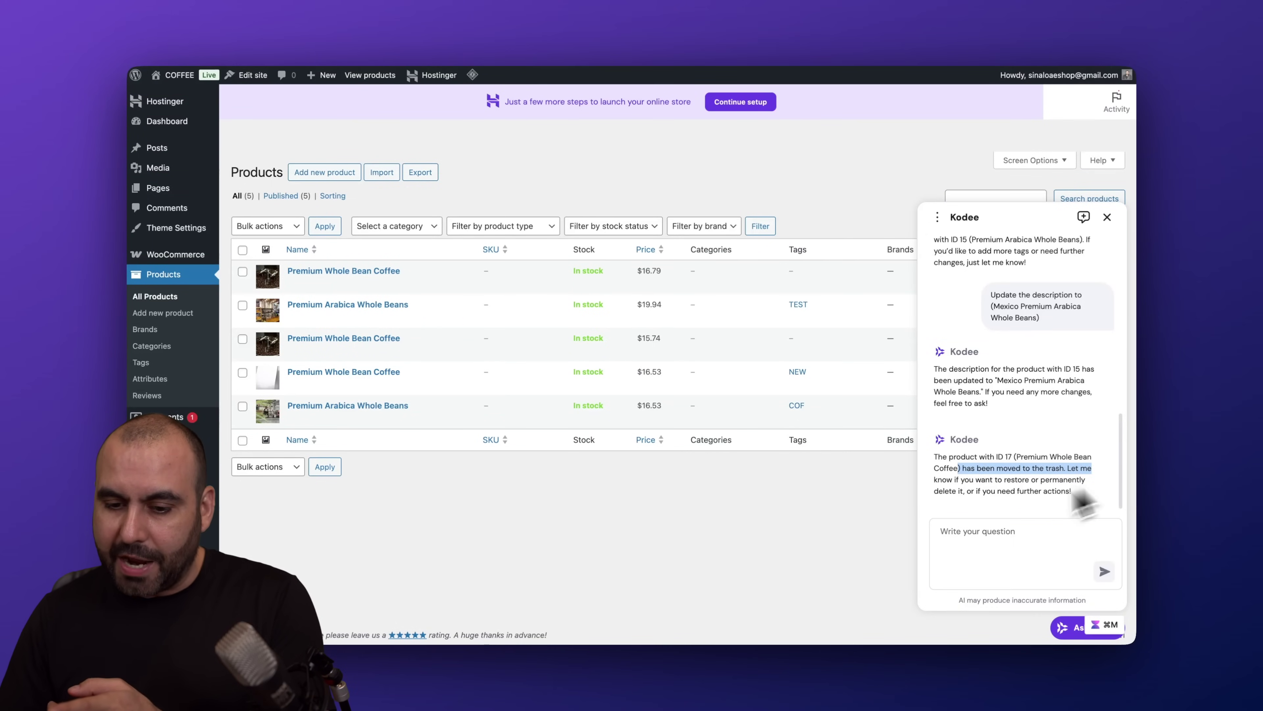
left_click(1057, 493)
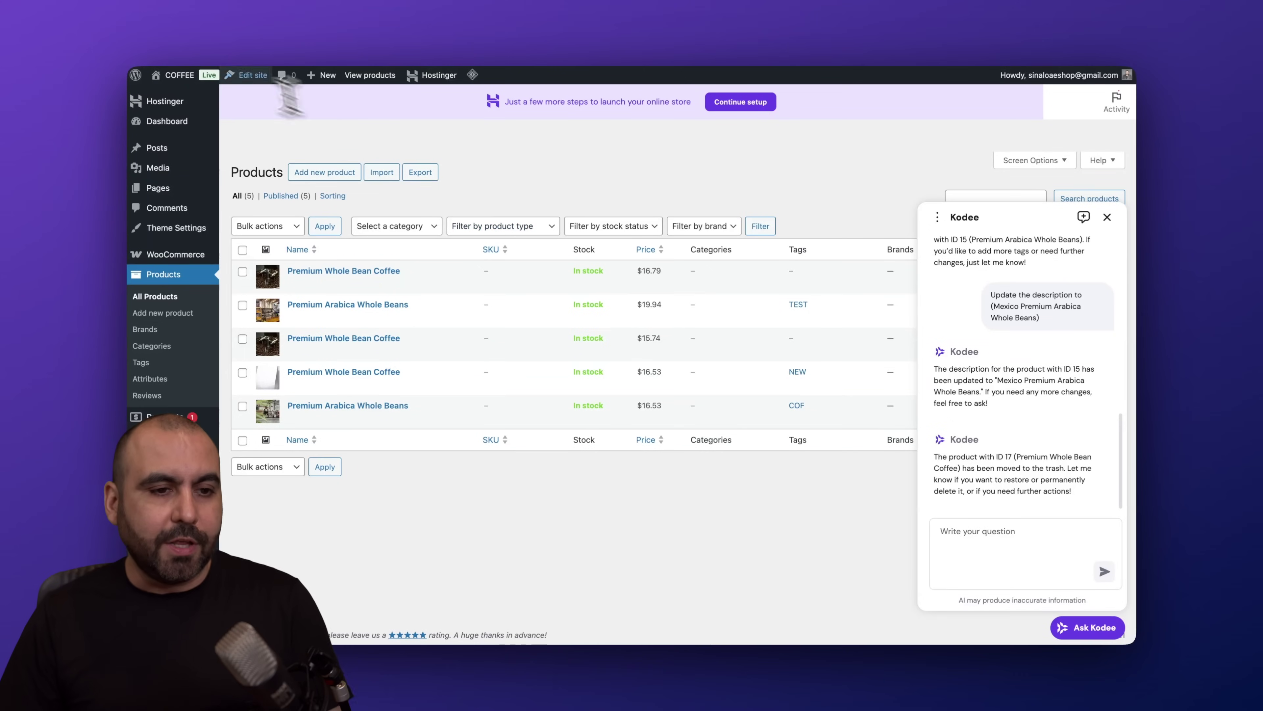
Step: Reload the products list and look through Premium Arabica Whole Beans' edit page
key("super+r")
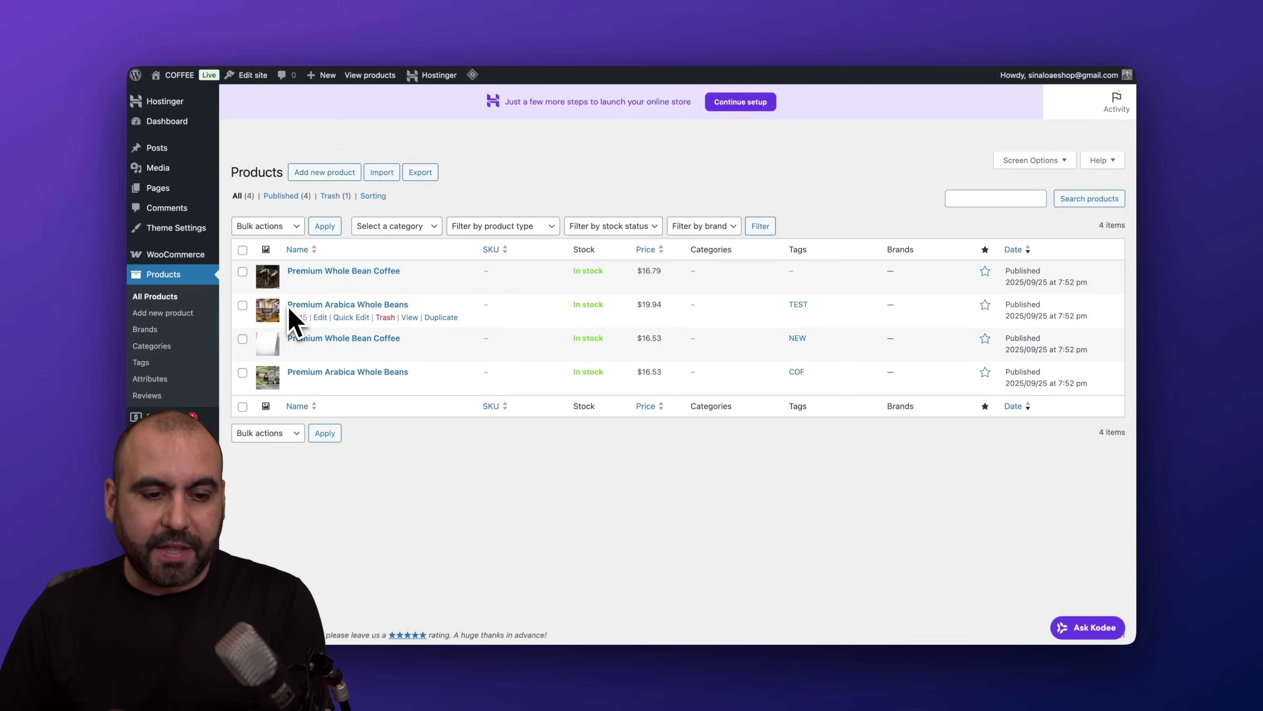
left_click(321, 317)
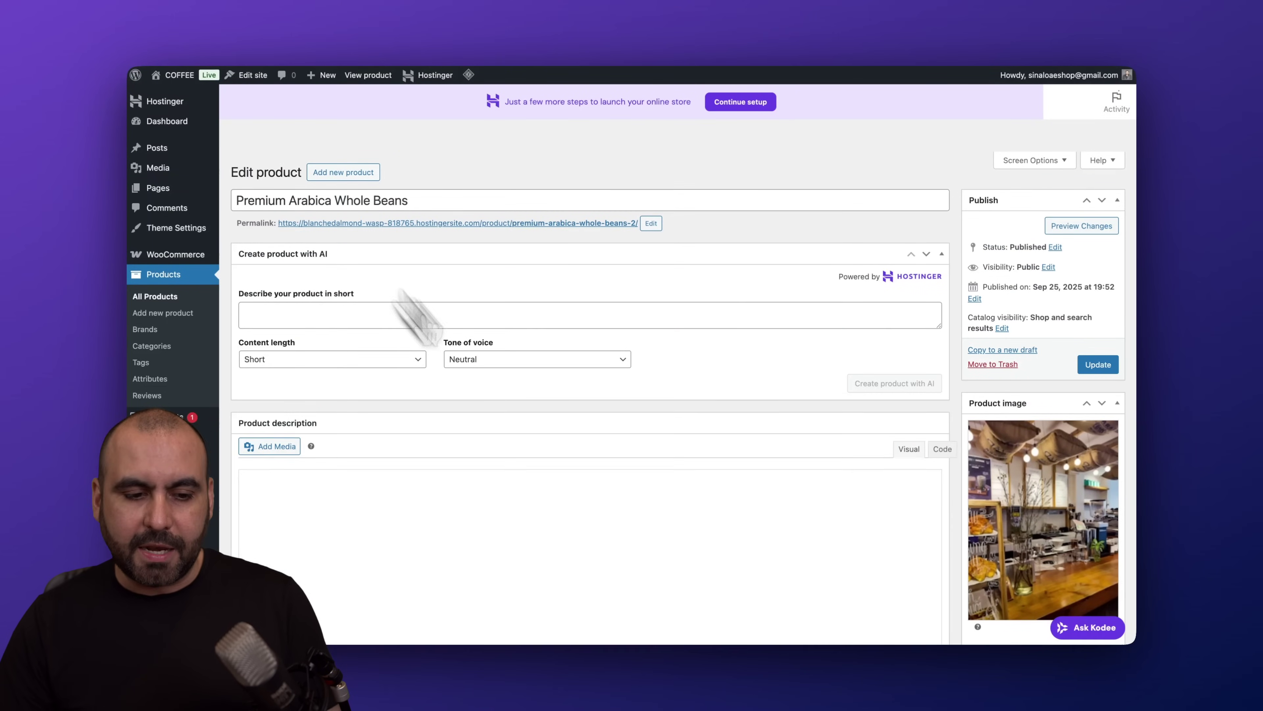
scroll(591, 577, "down", 15)
scroll(598, 577, "down", 3)
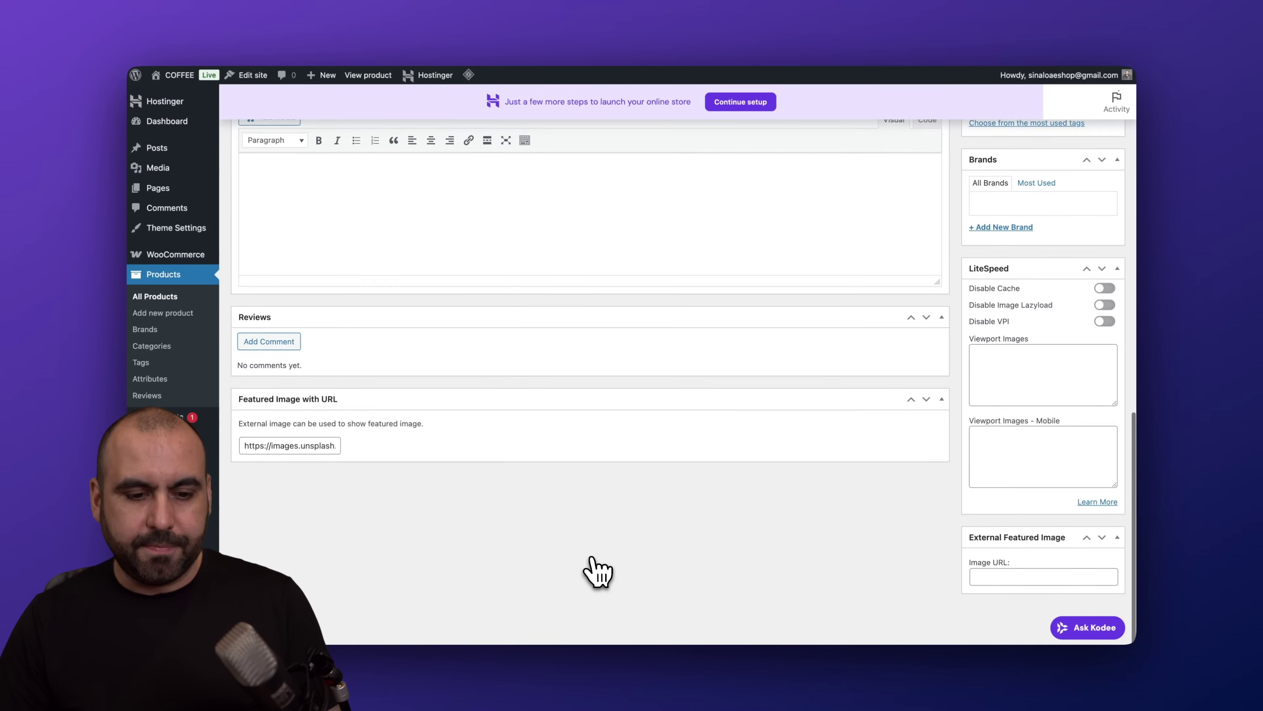
scroll(598, 574, "up", 6)
scroll(599, 572, "up", 3)
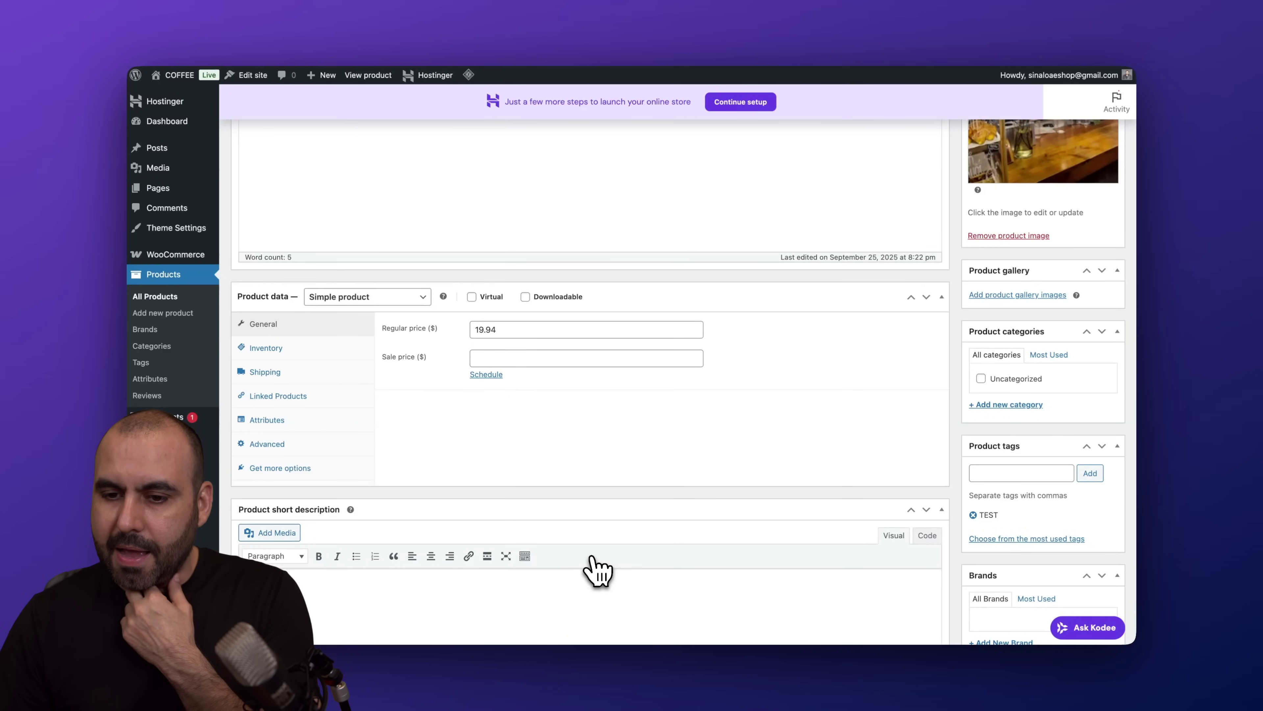
scroll(598, 573, "up", 7)
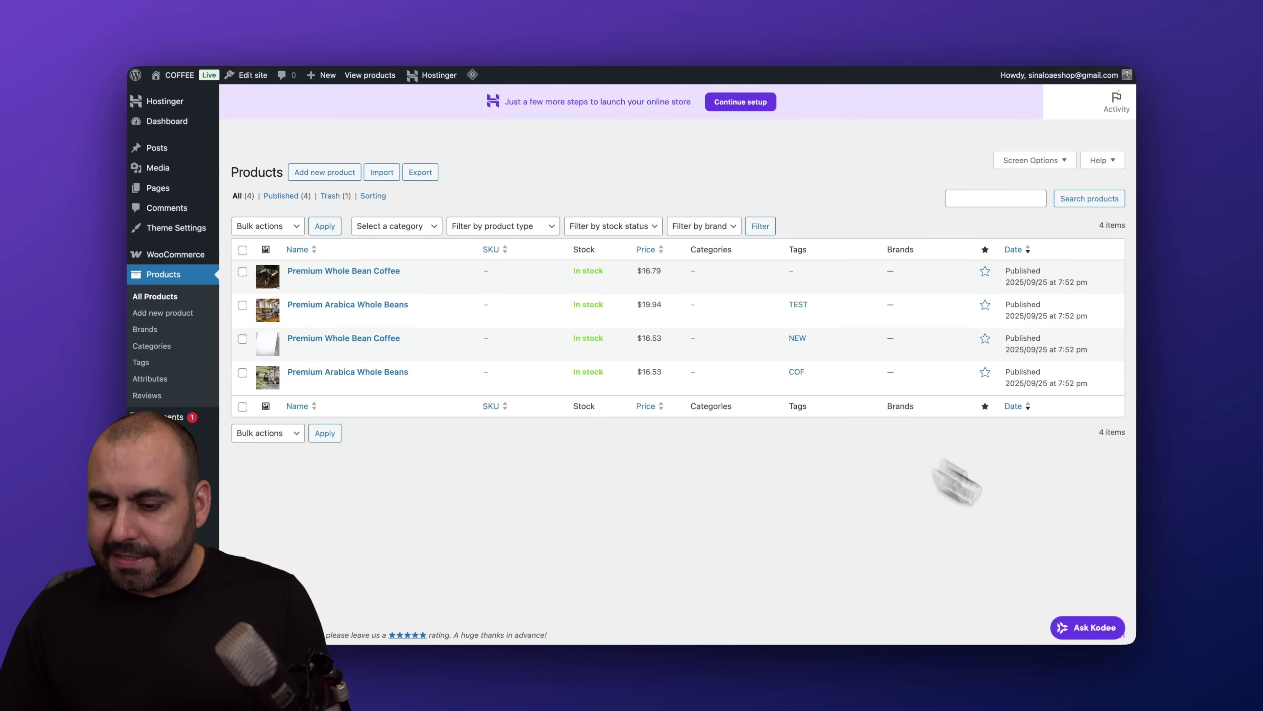
Step: Send Kodee the COFFEE category request, verify it under Product Categories, then return to All Products
left_click(1084, 628)
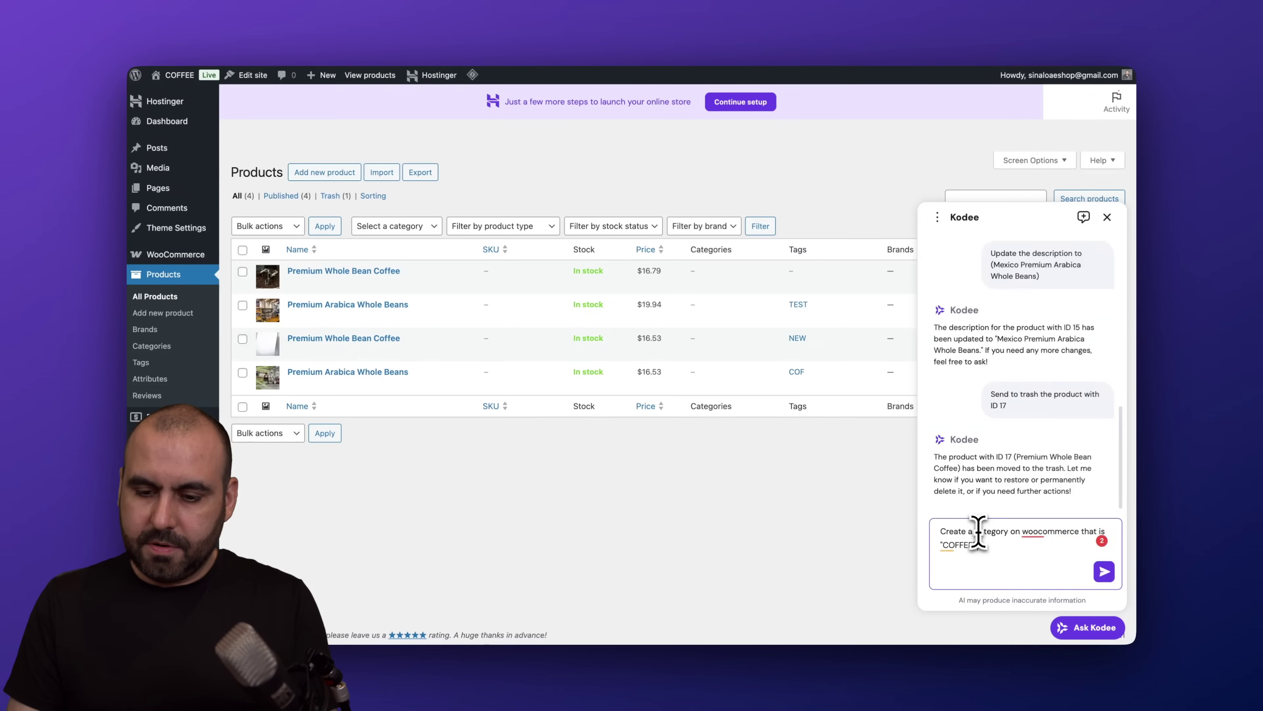
key("Return")
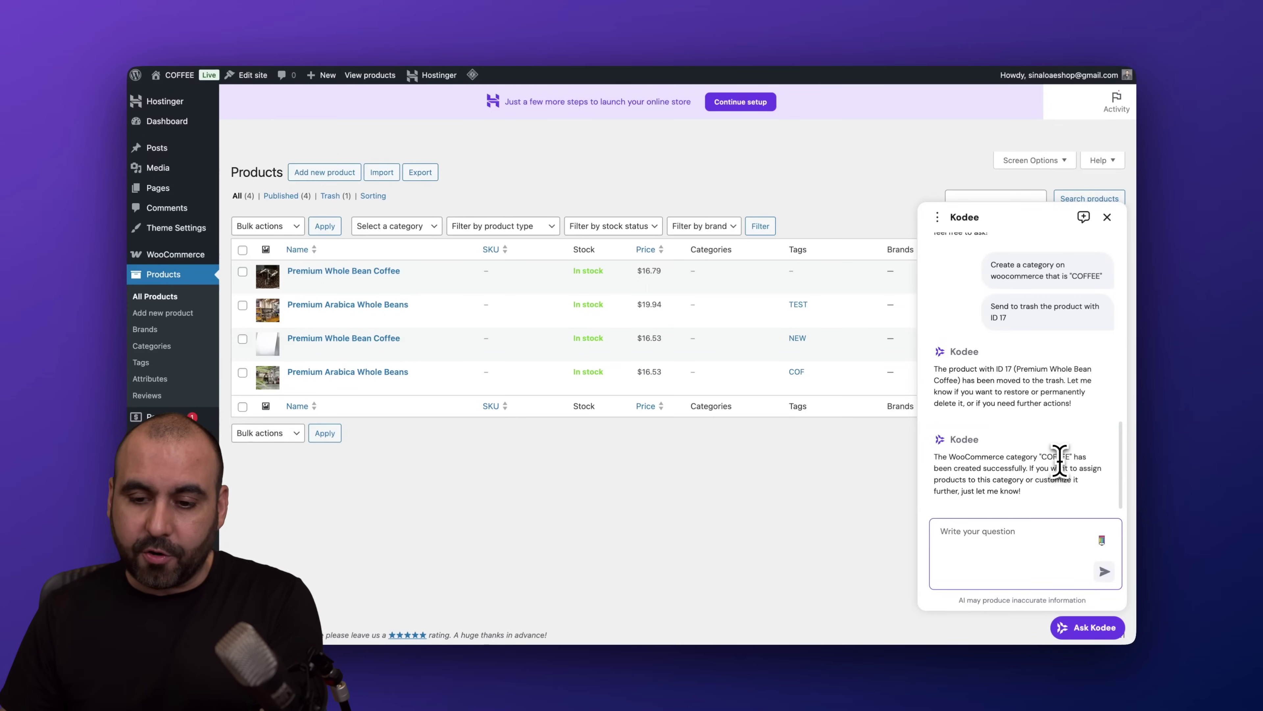
left_click(161, 348)
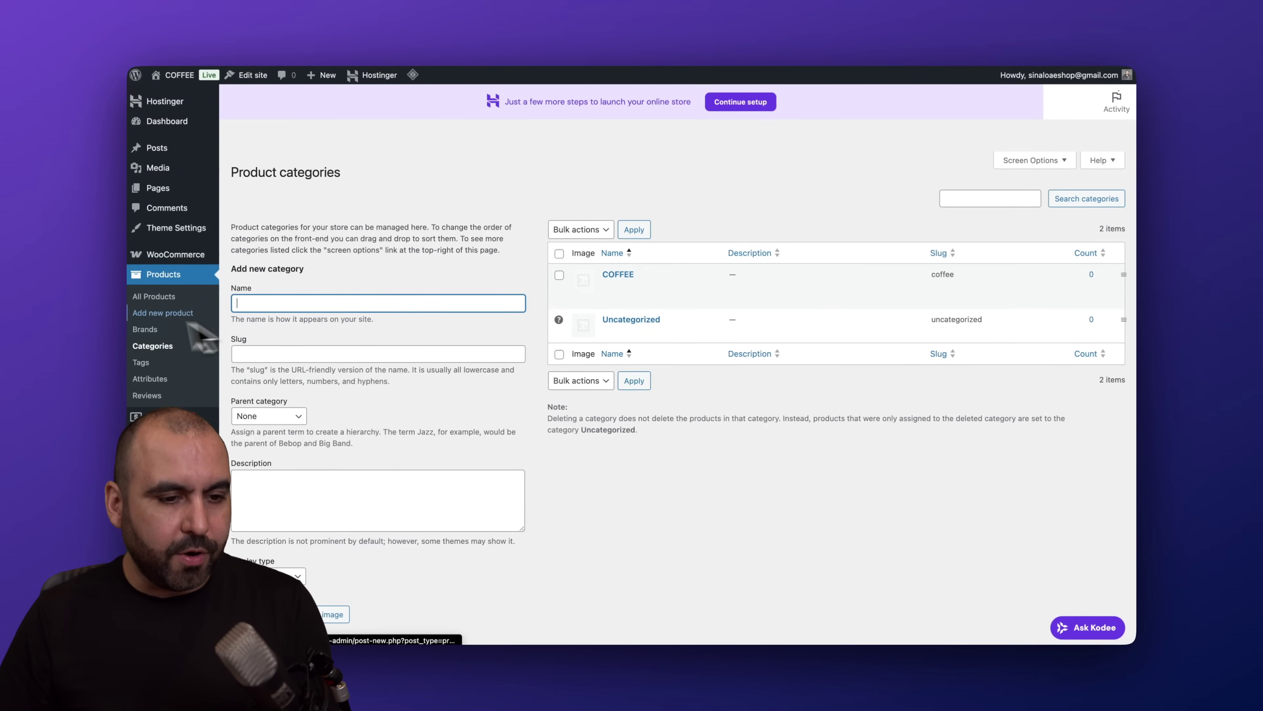
left_click(160, 297)
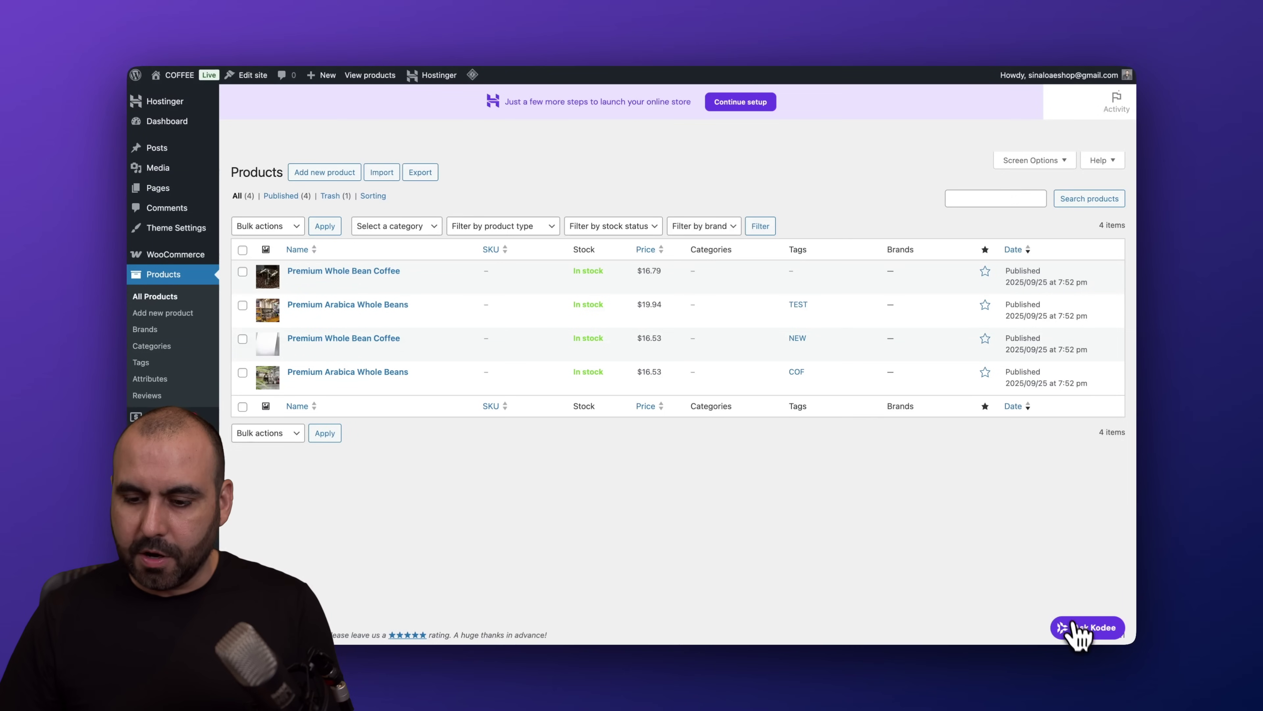
Step: Send Kodee 'Add to category ID 19 to COFFEE' and review its reply
left_click(1077, 628)
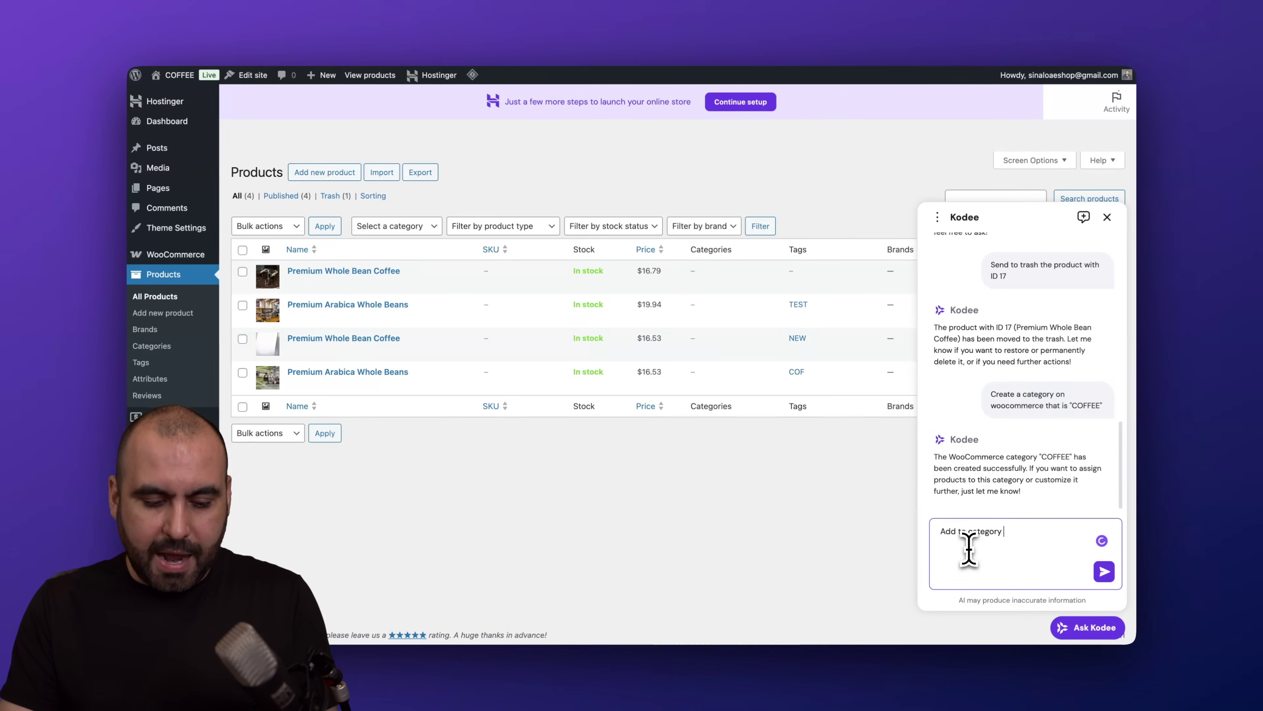
type("Add to category ID ")
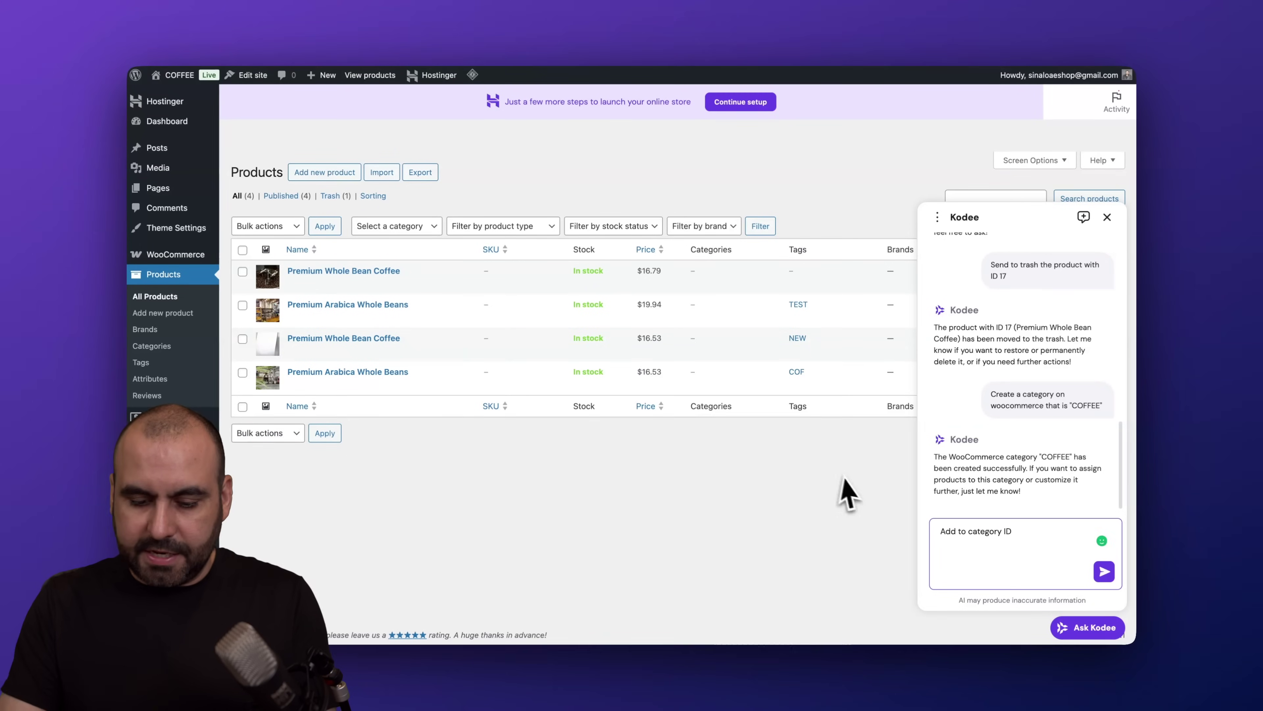
type("19 to CO")
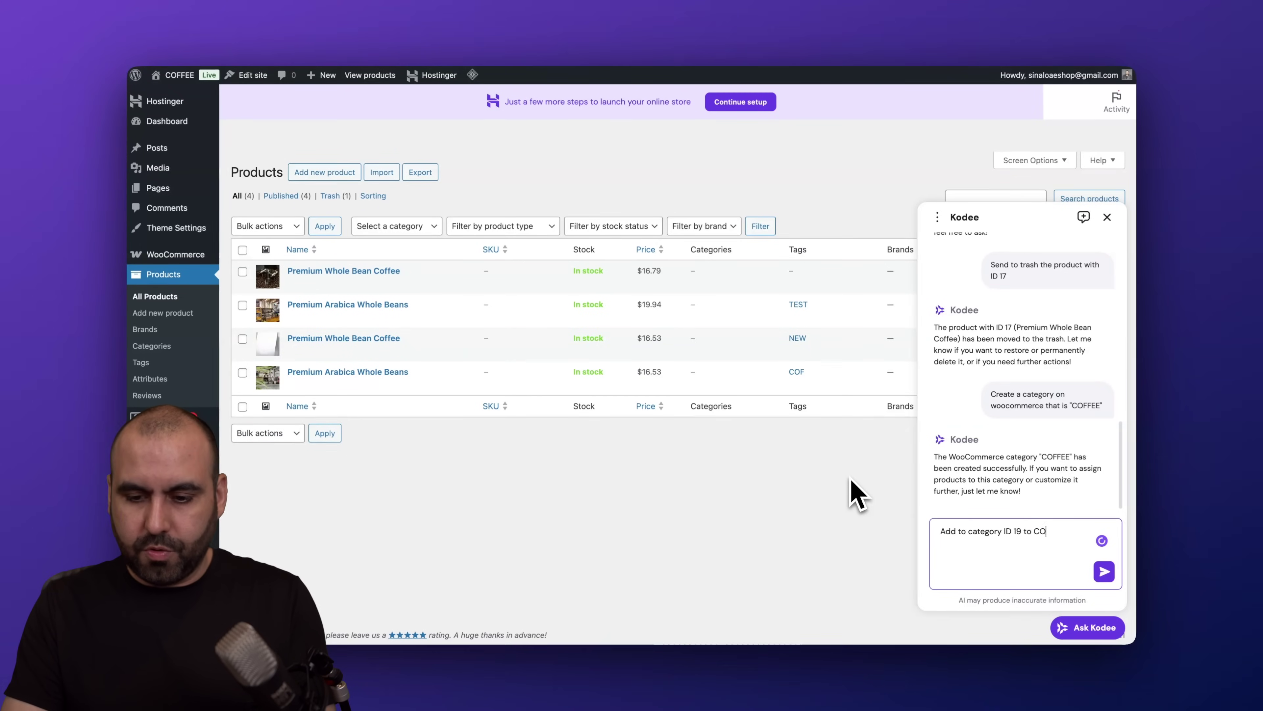
type("FFEE")
key("Return")
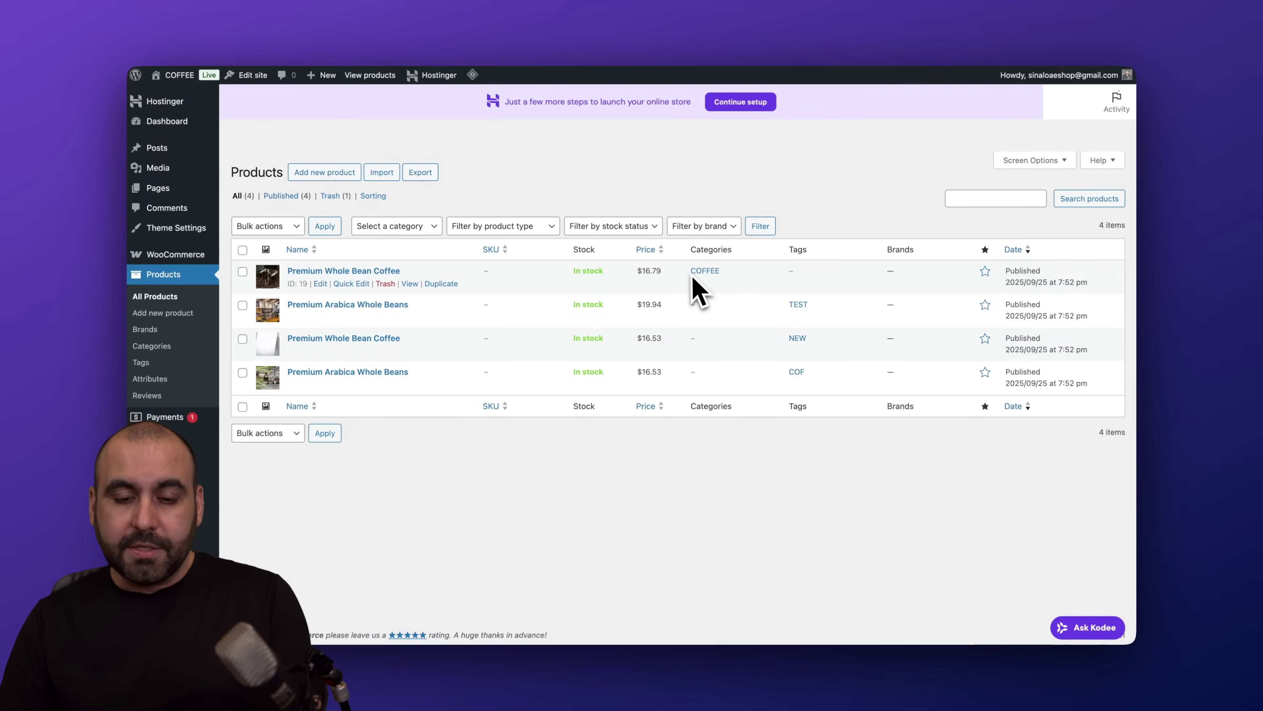
left_click(1084, 628)
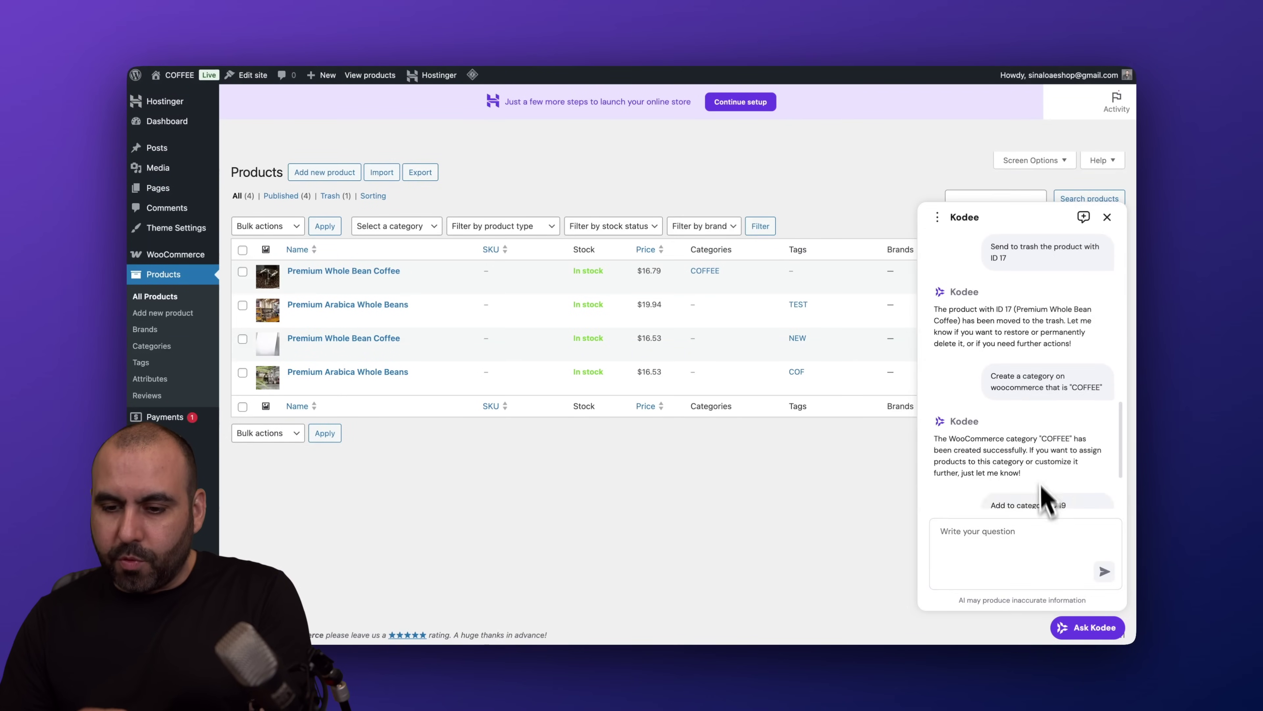
triple_click(1053, 410)
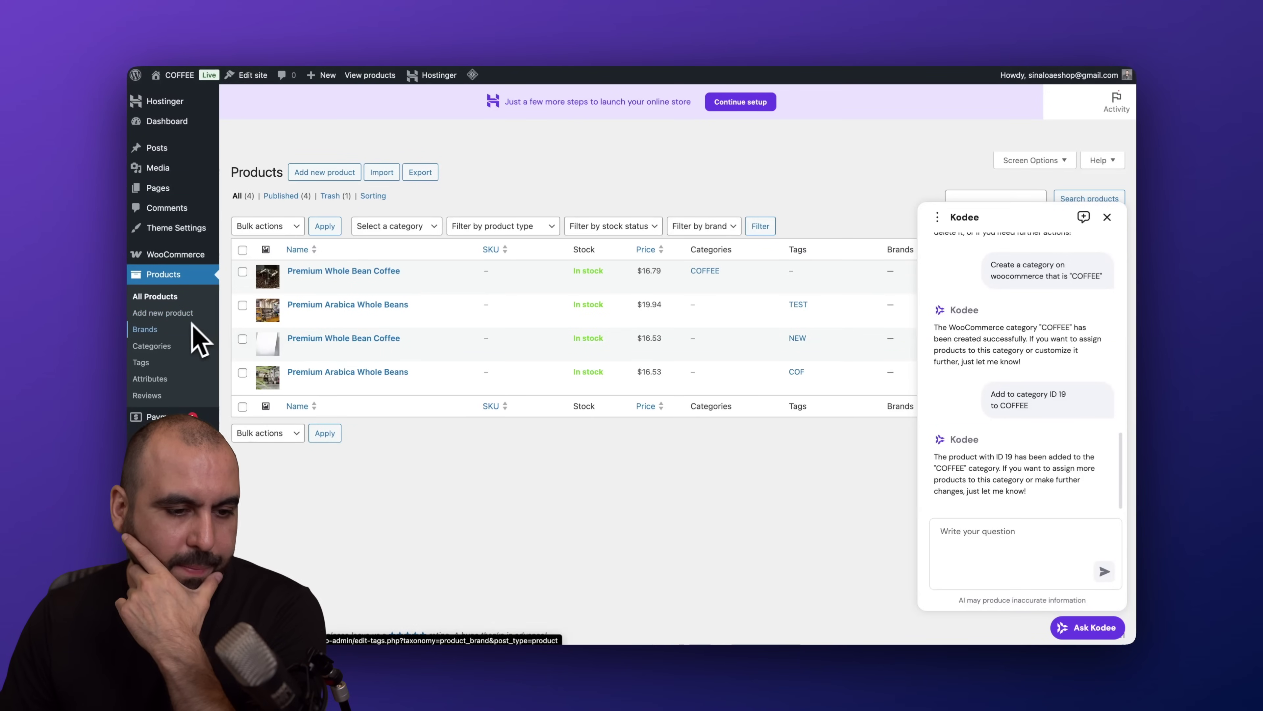
Step: Send Kodee the request to create the brand 'HARIO'
left_click(1013, 536)
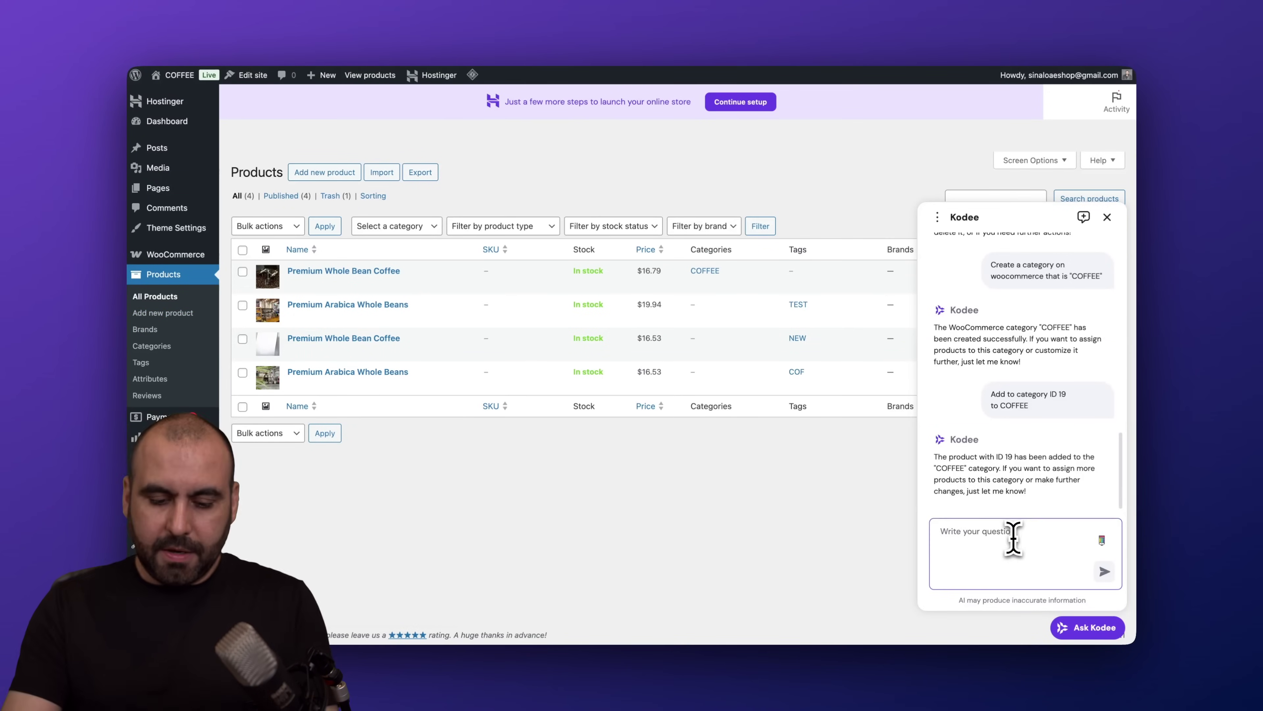
type("Can you create a brand on woocommerce that is \"HAR")
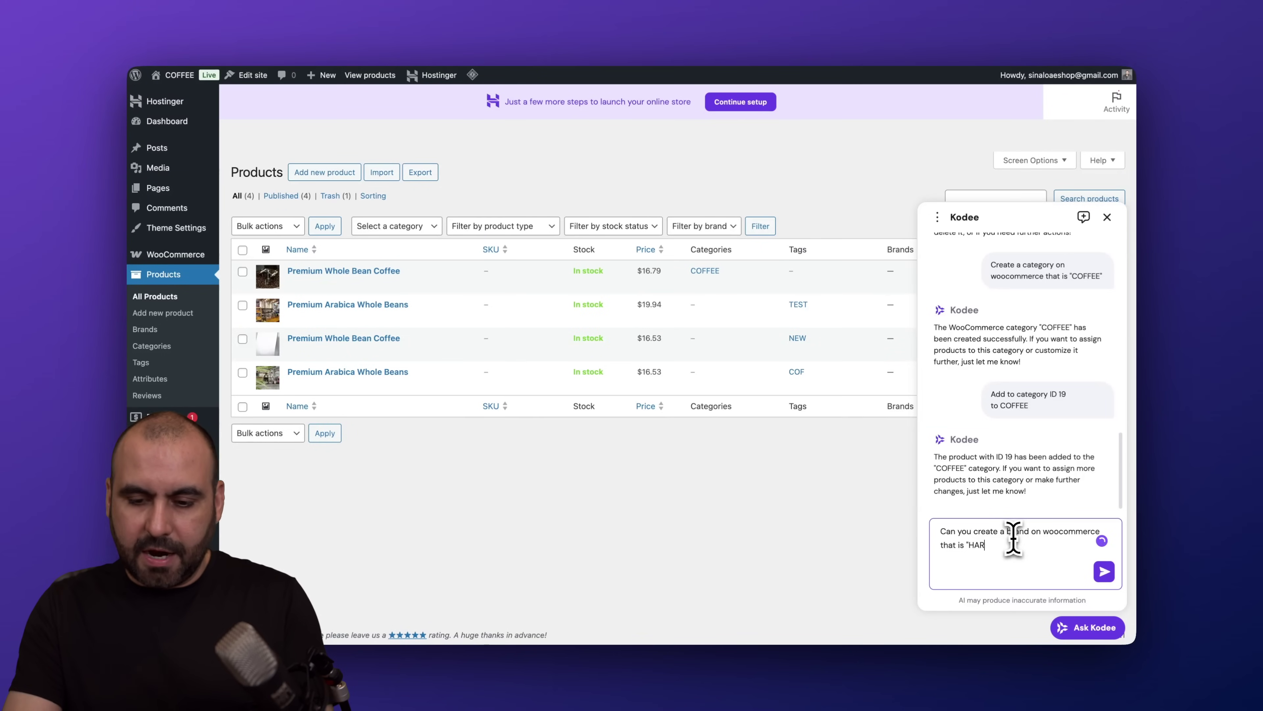
key("Return")
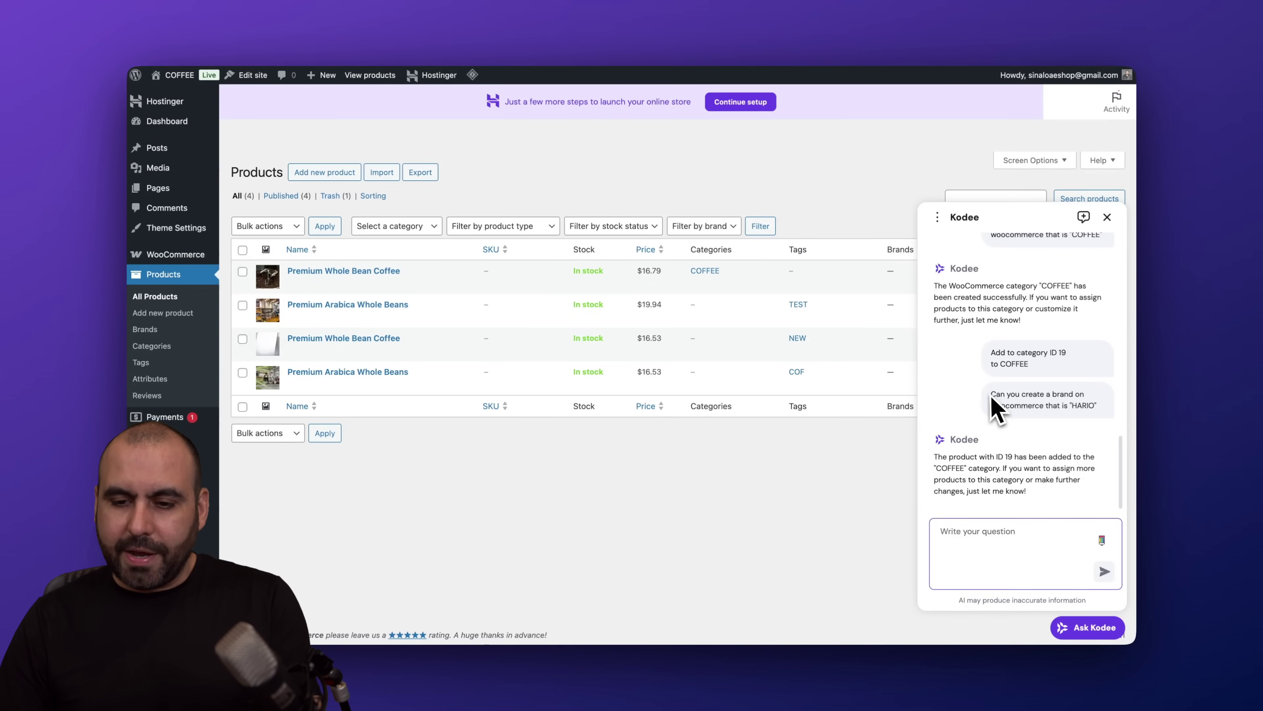
Step: Review Kodee's reply about HARIO, then open the store's Brands list
left_click_drag(992, 398, 1094, 410)
left_click(1057, 455)
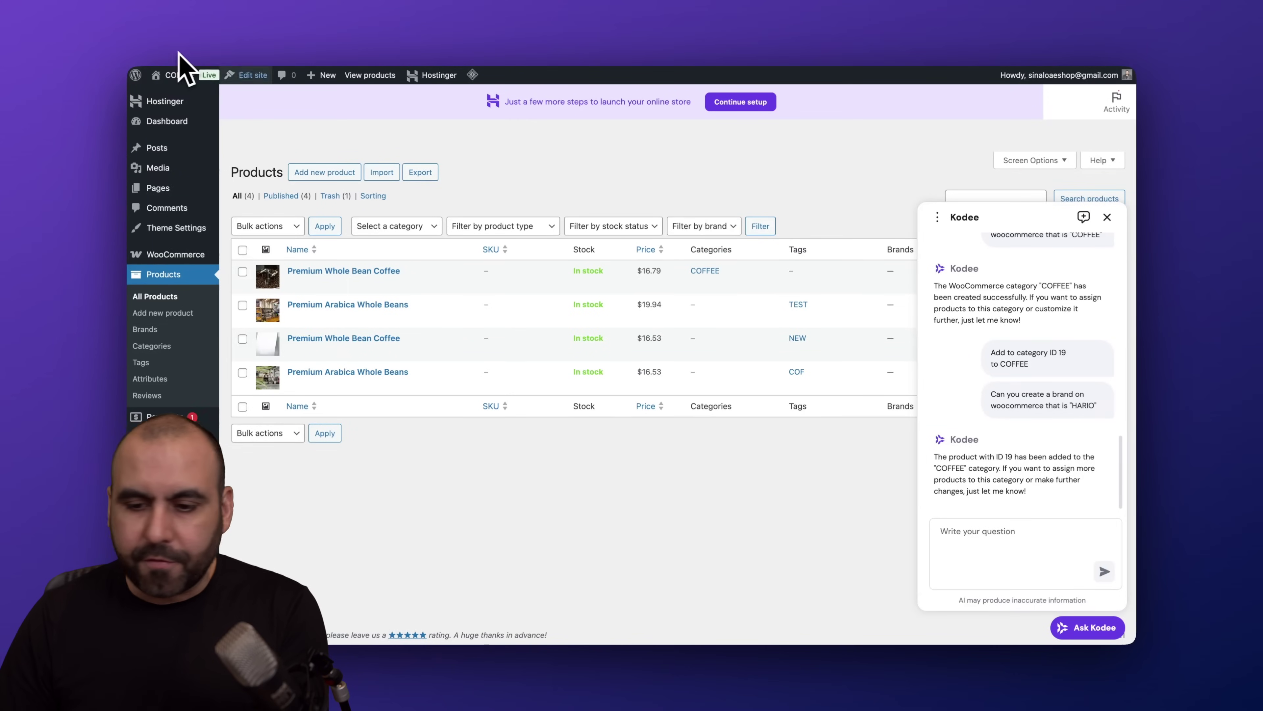
key("Escape")
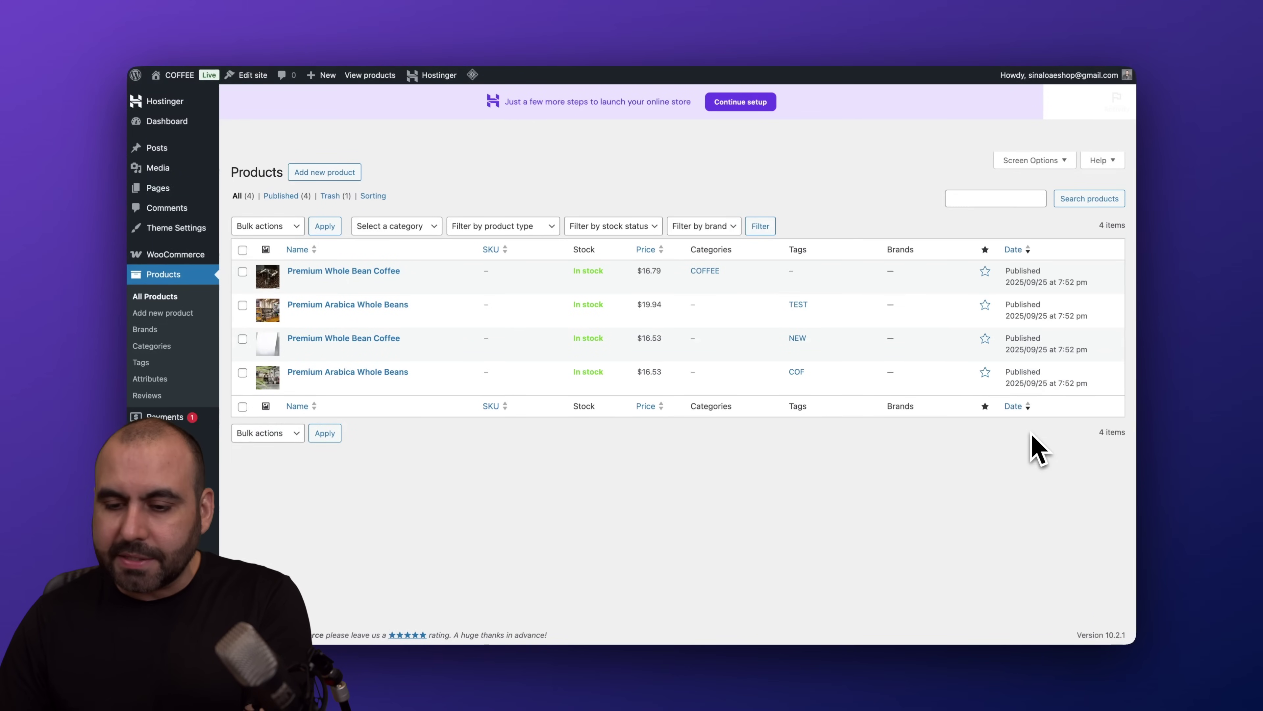
left_click(1083, 628)
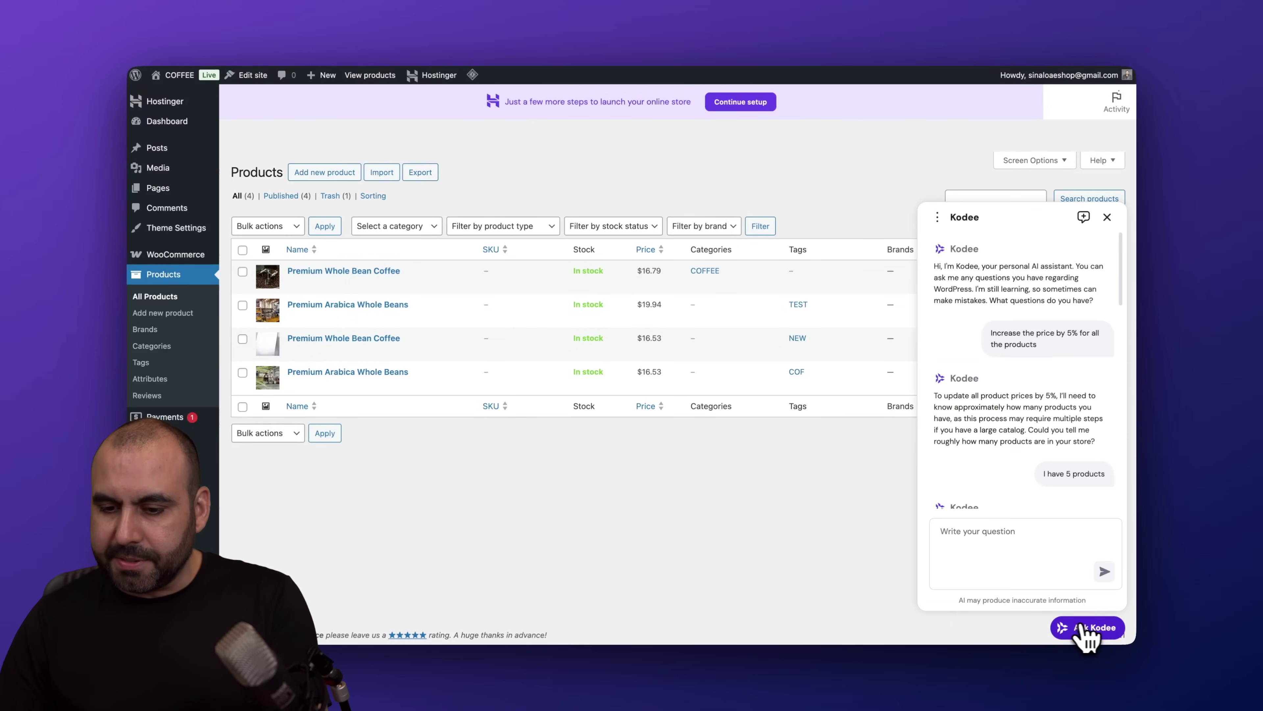
scroll(1078, 518, "down", 10)
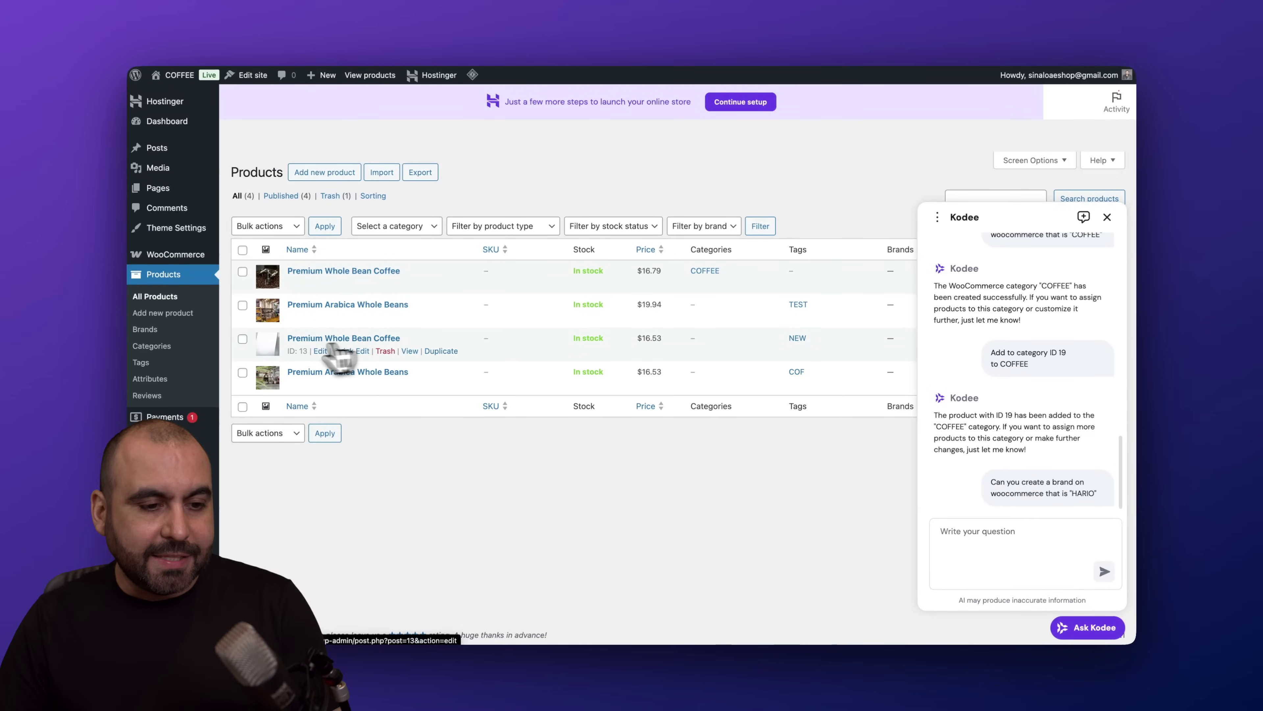
left_click(158, 332)
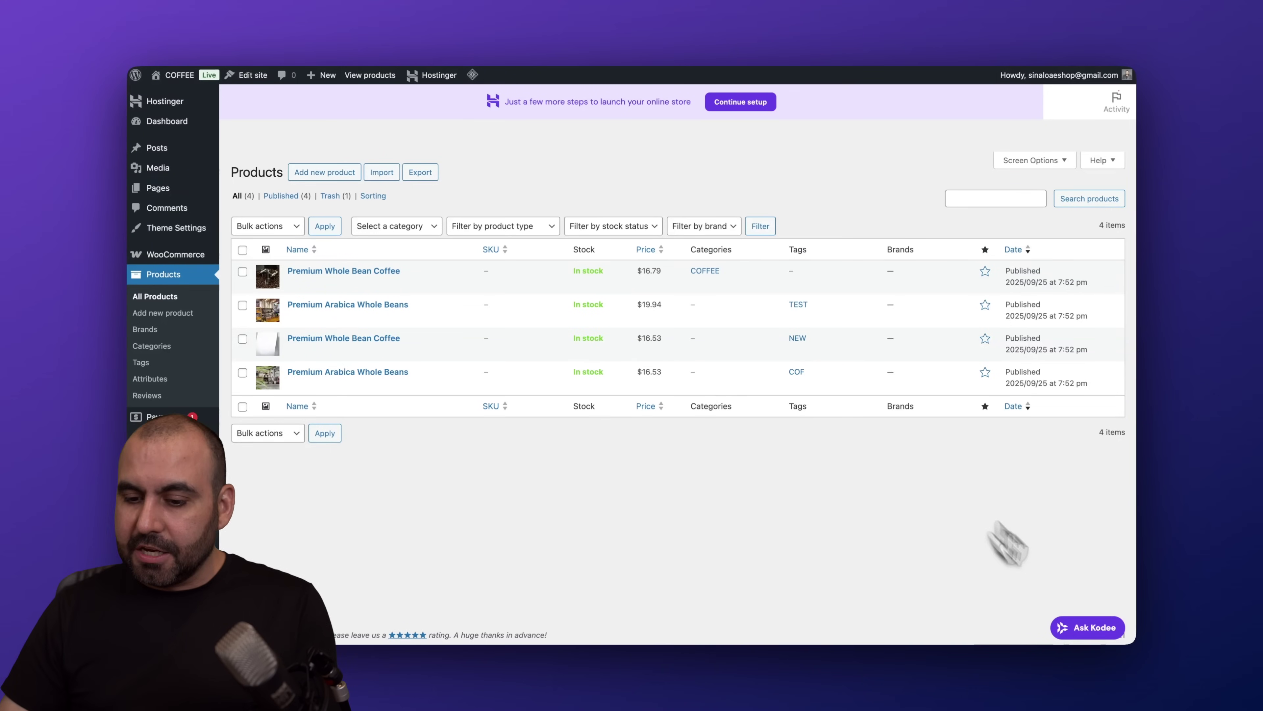
Step: Reuse the HARIO brand request with HARIO changed to EUREKA, and send it to Kodee
left_click(1085, 632)
scroll(1077, 463, "down", 10)
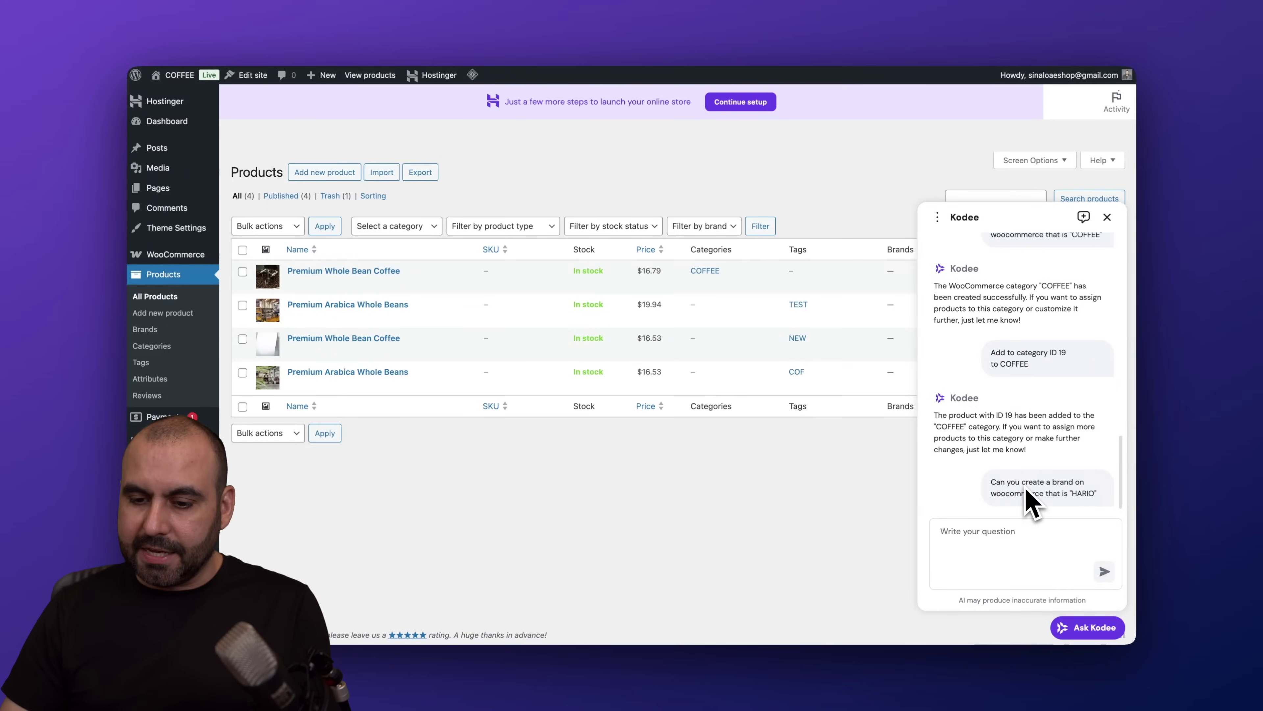
left_click_drag(1022, 483, 1001, 536)
key("super+c")
left_click(997, 527)
key("super+v")
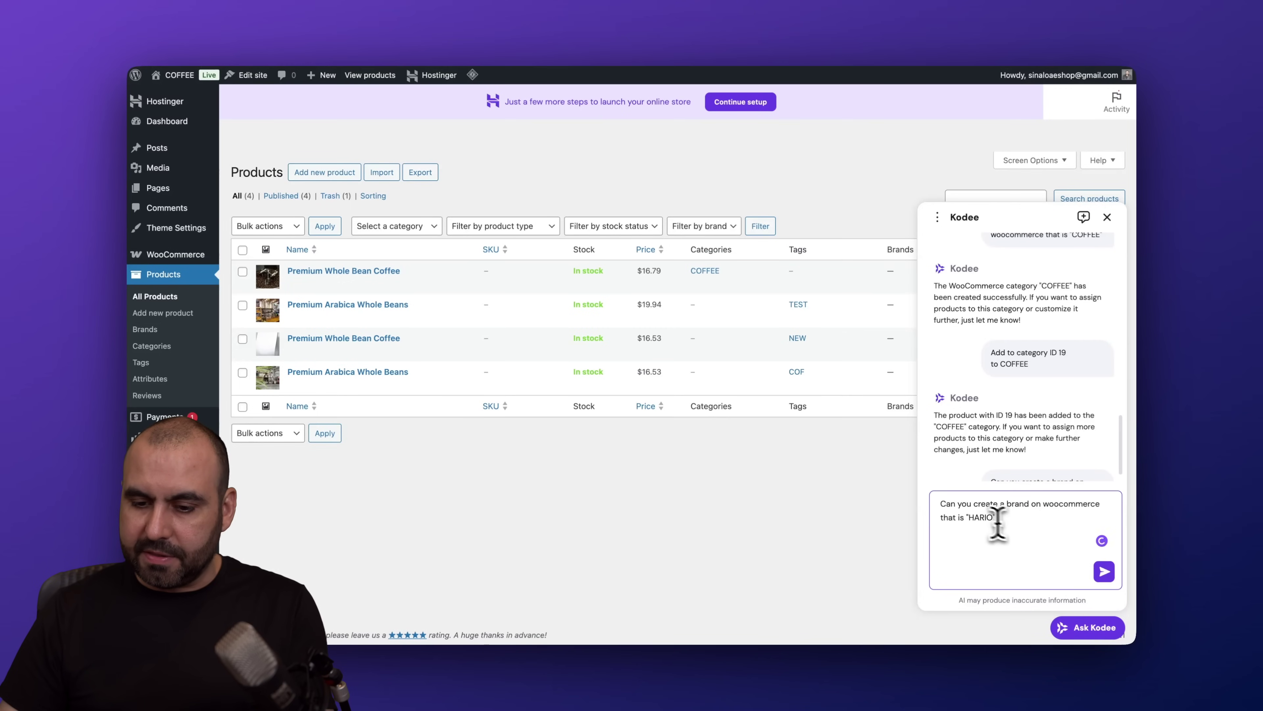
type("EUREK")
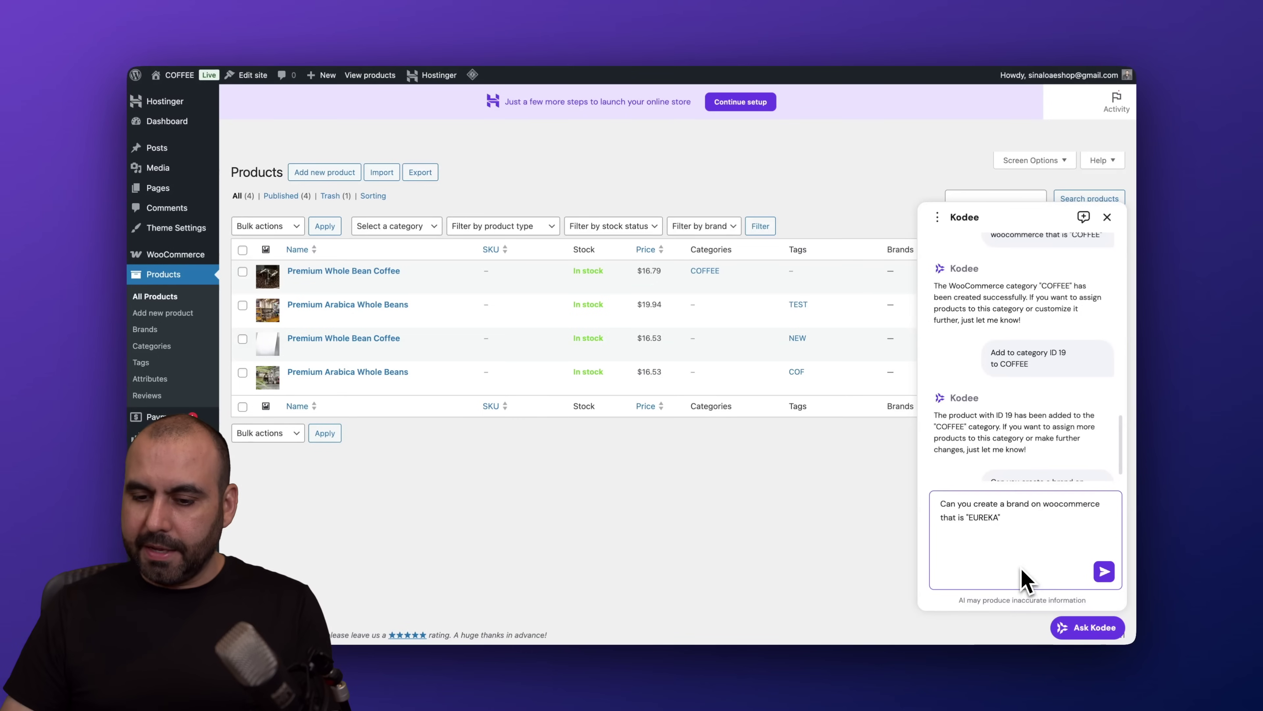
left_click(1104, 571)
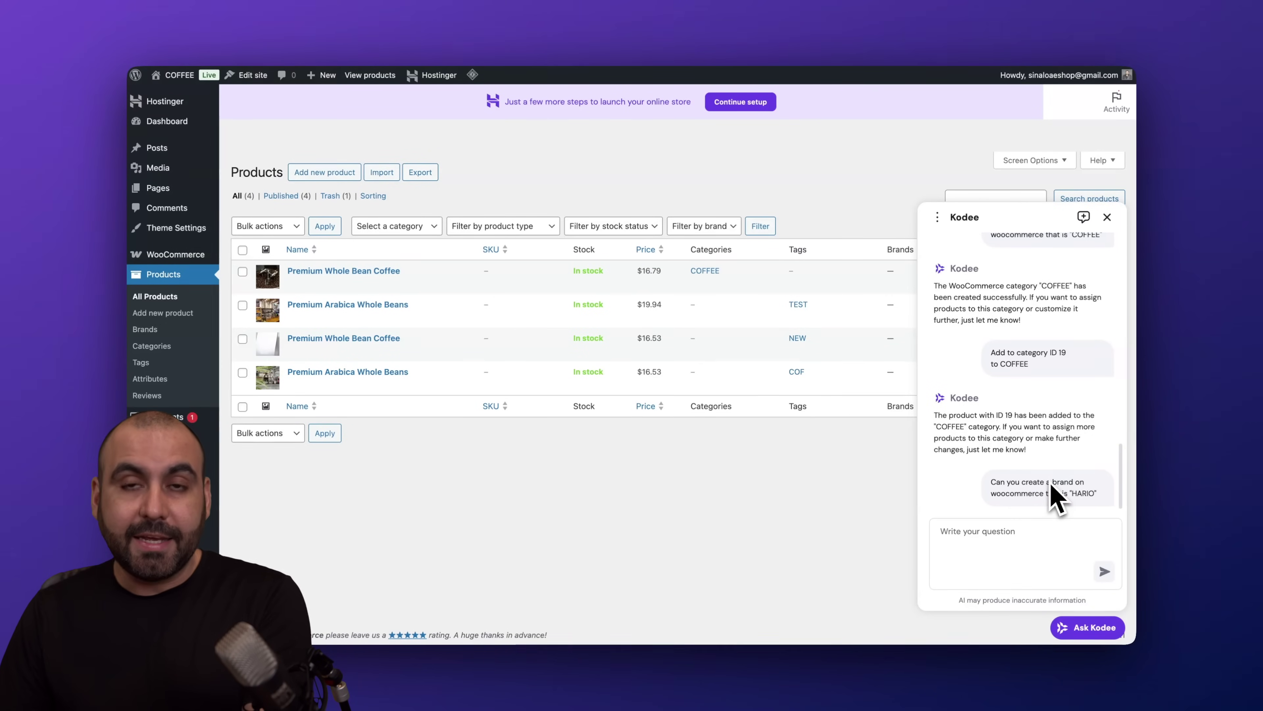
Step: Confirm HARIO and EUREKA in Kodee's reply and the Products > Brands list
left_click(1081, 633)
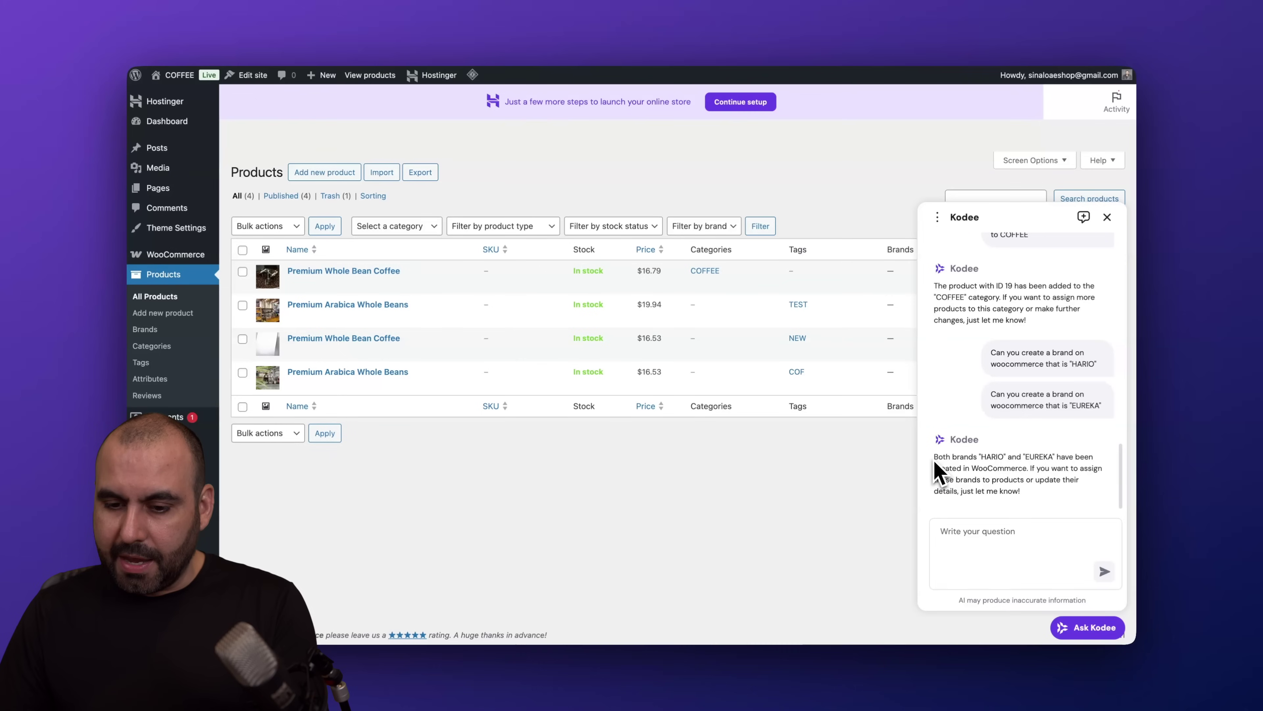
left_click_drag(934, 457, 1057, 498)
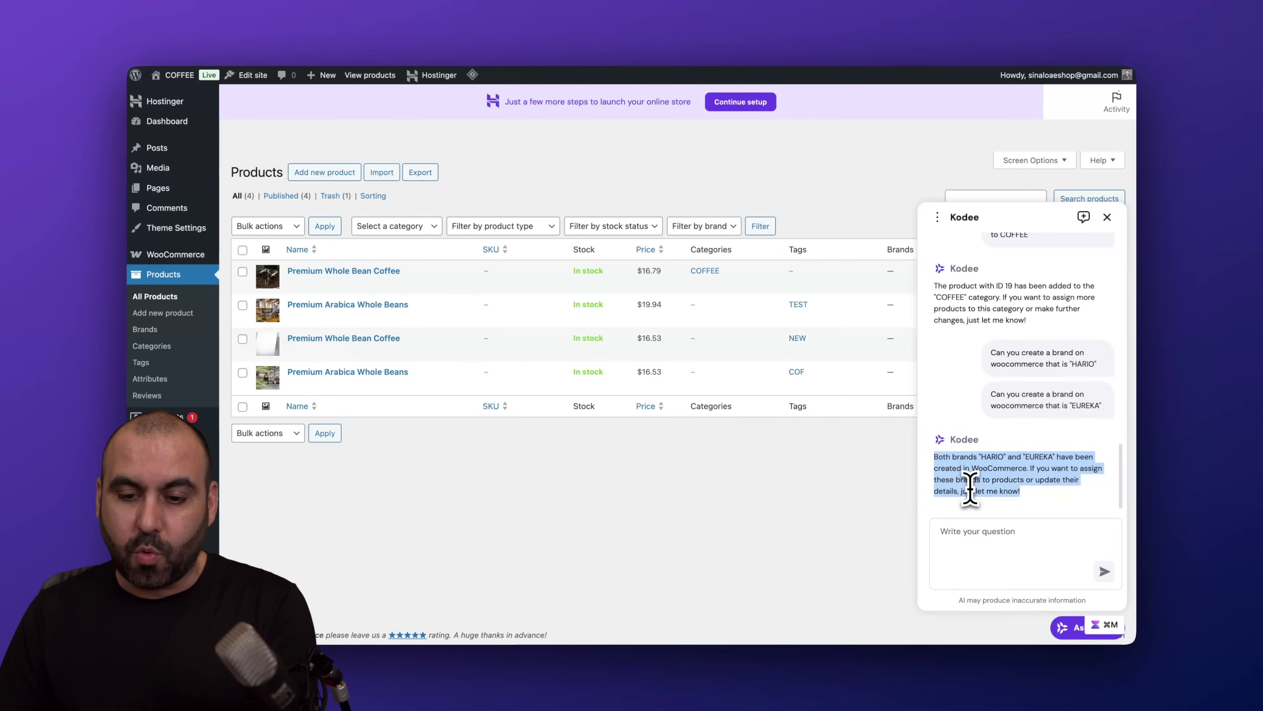
left_click(686, 491)
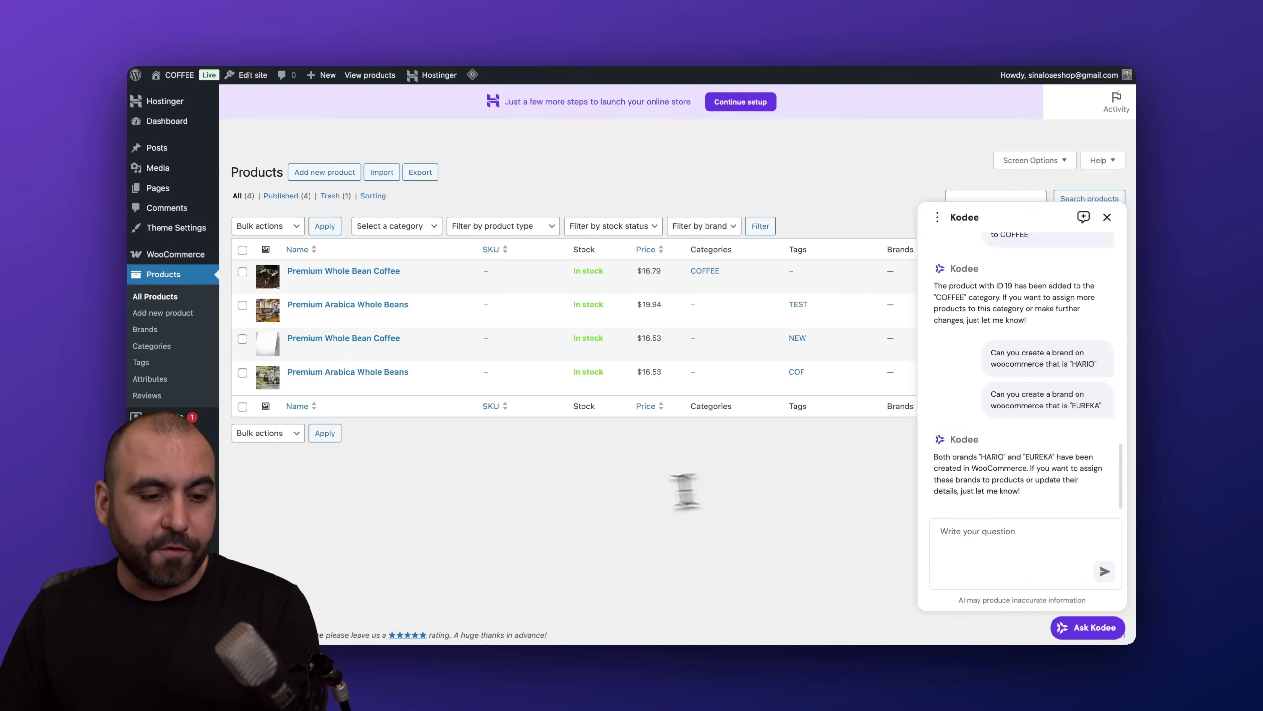
left_click(164, 330)
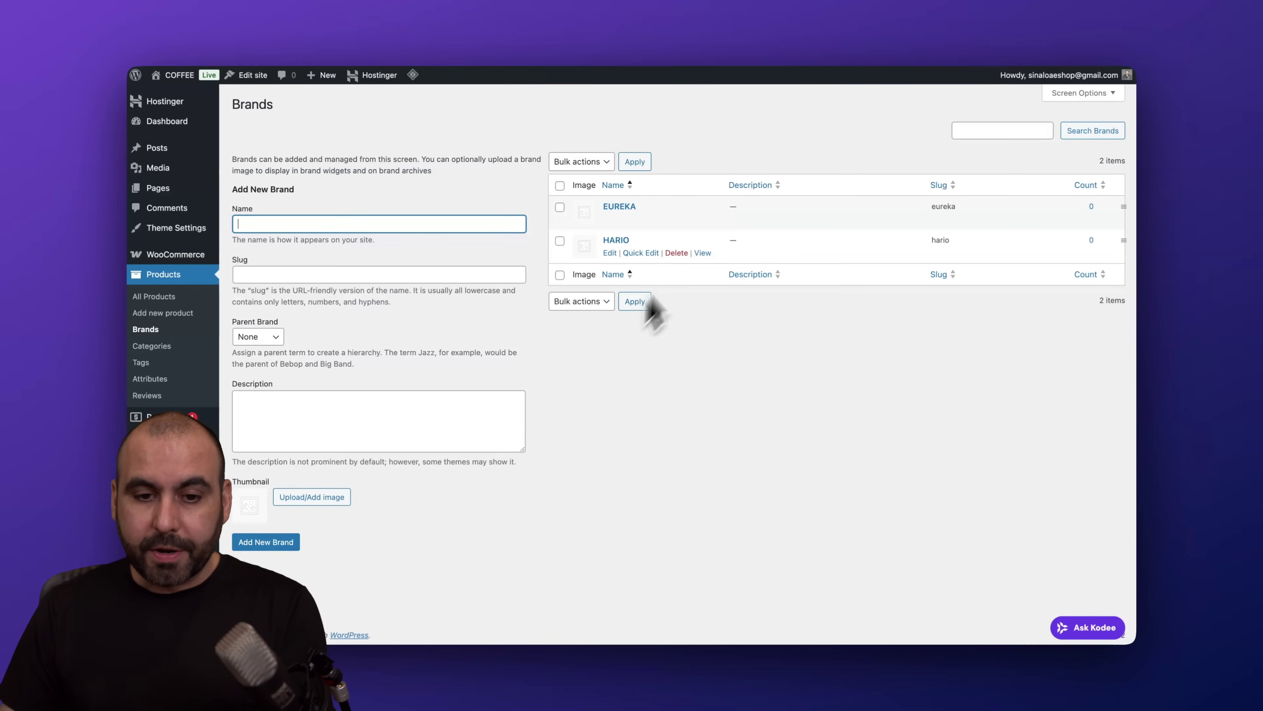
left_click(159, 297)
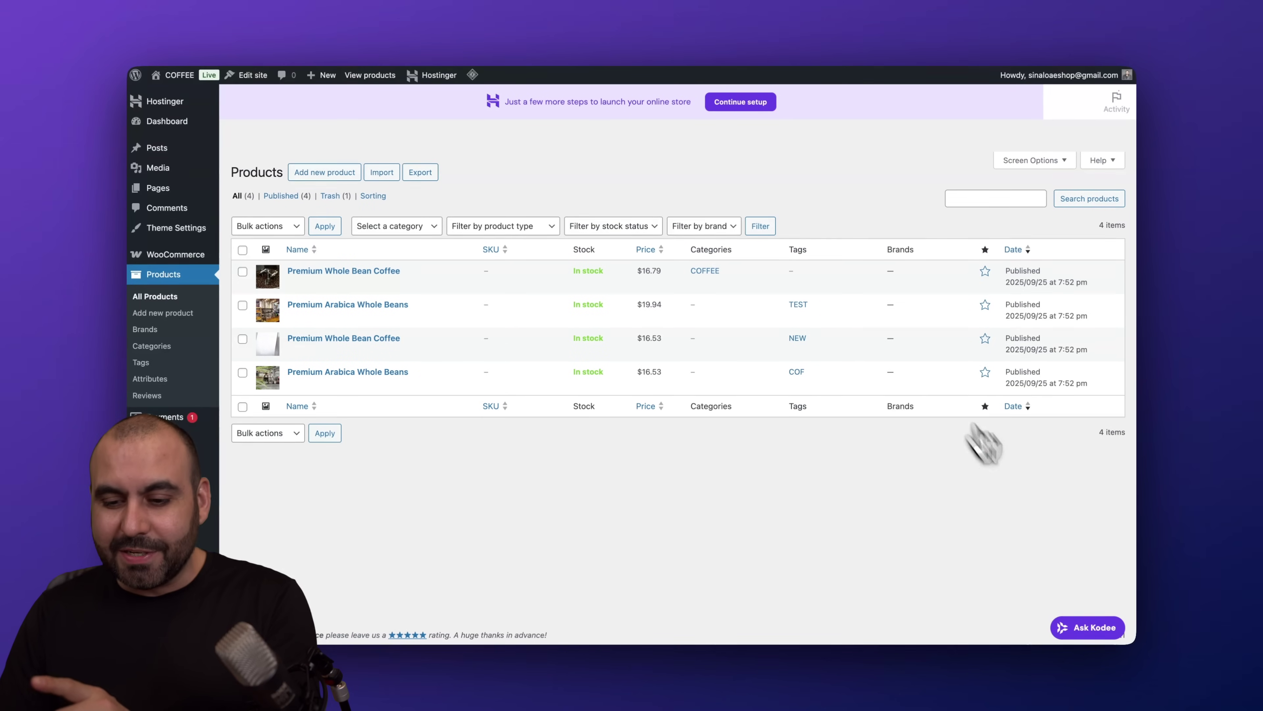
left_click(1094, 628)
scroll(1064, 412, "down", 10)
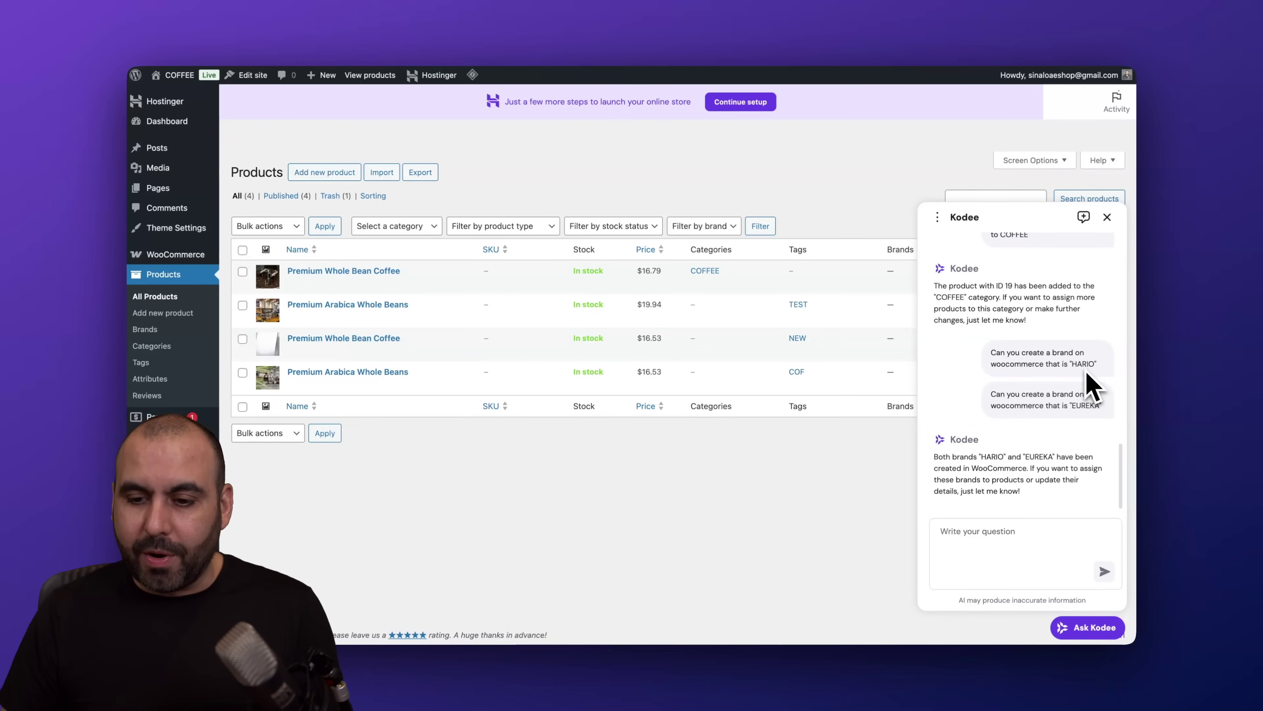
left_click_drag(979, 456, 1064, 454)
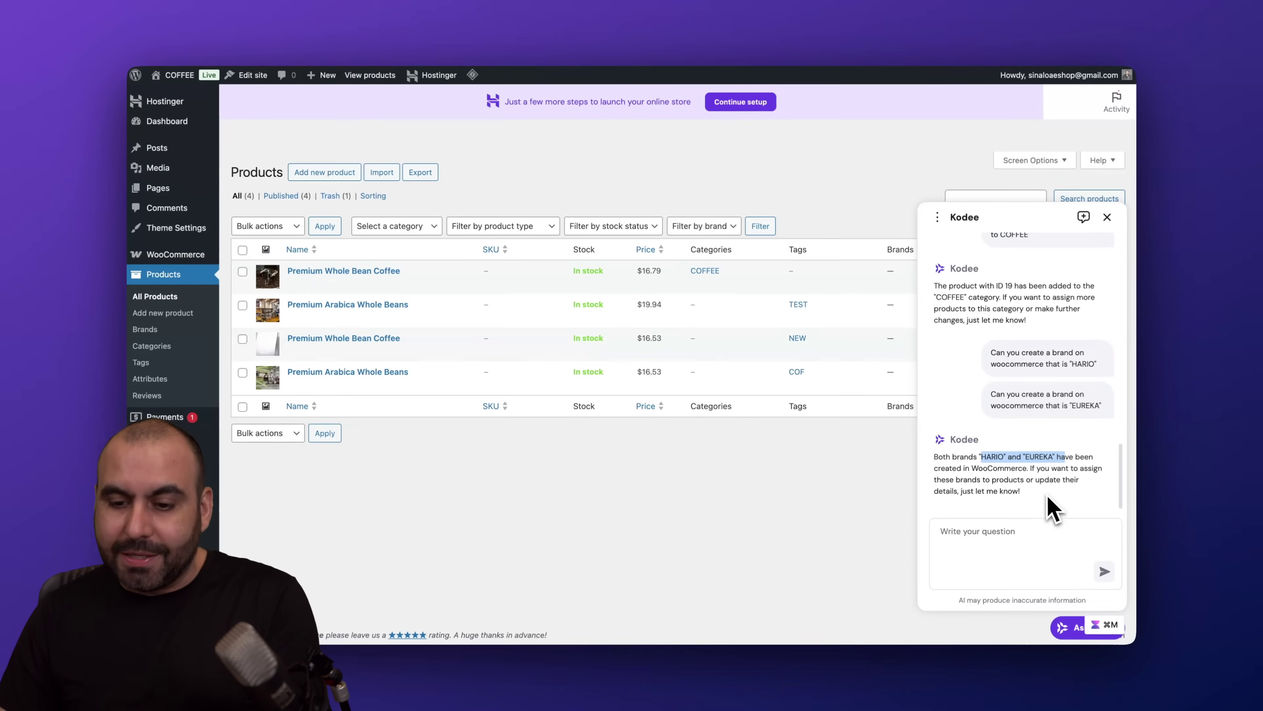
Step: Send Kodee 'Add the brand HARIO to all my products' and reopen the chat
left_click(1010, 539)
type("Add th")
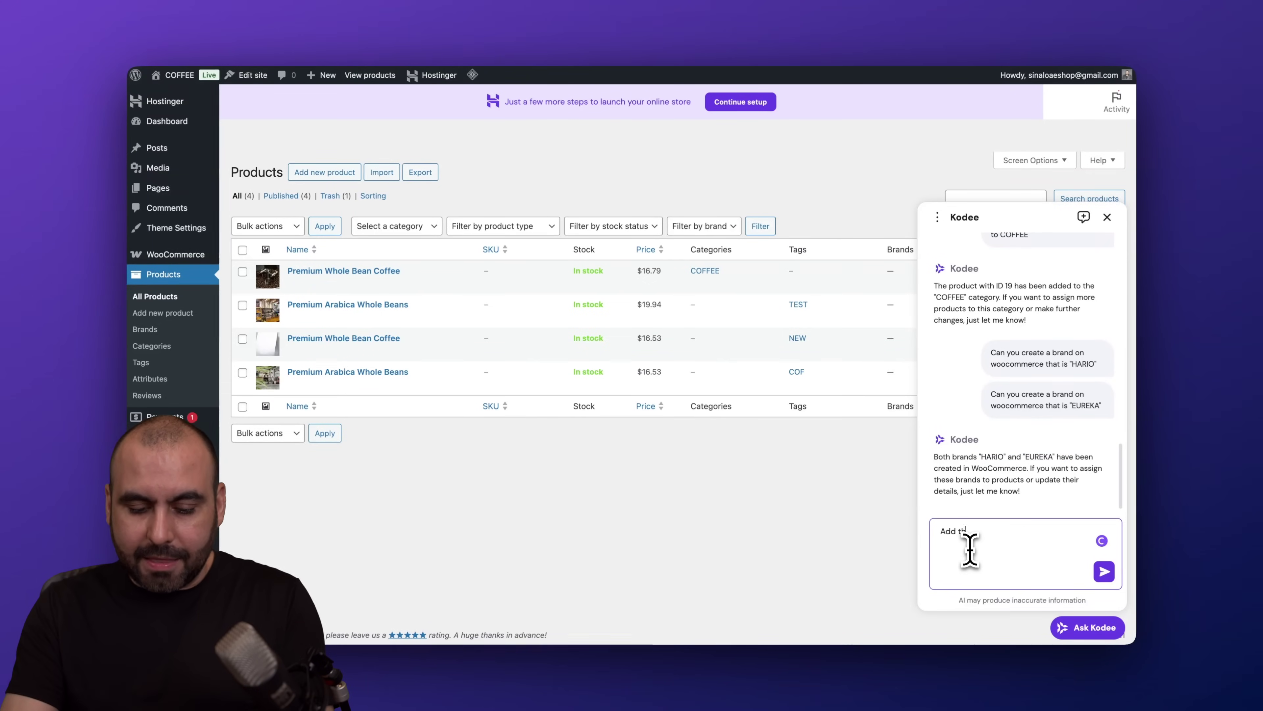
type("e brand HARIO to all my p")
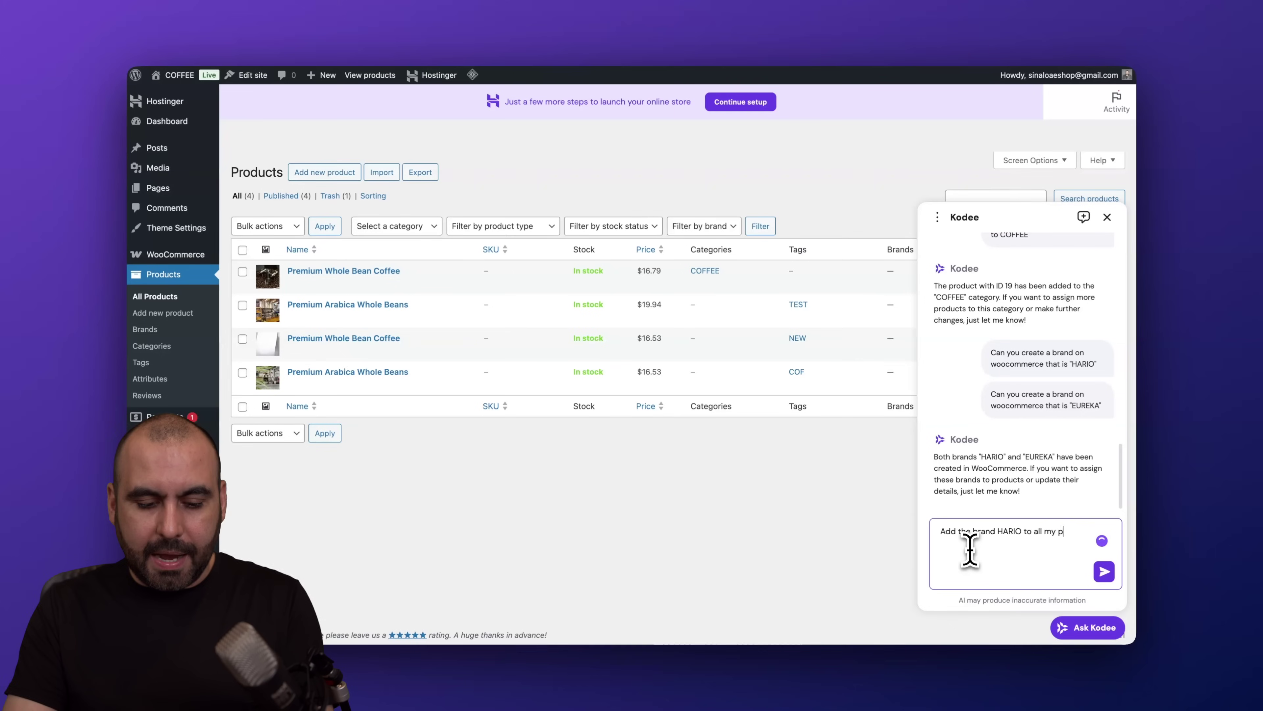
type("roducts")
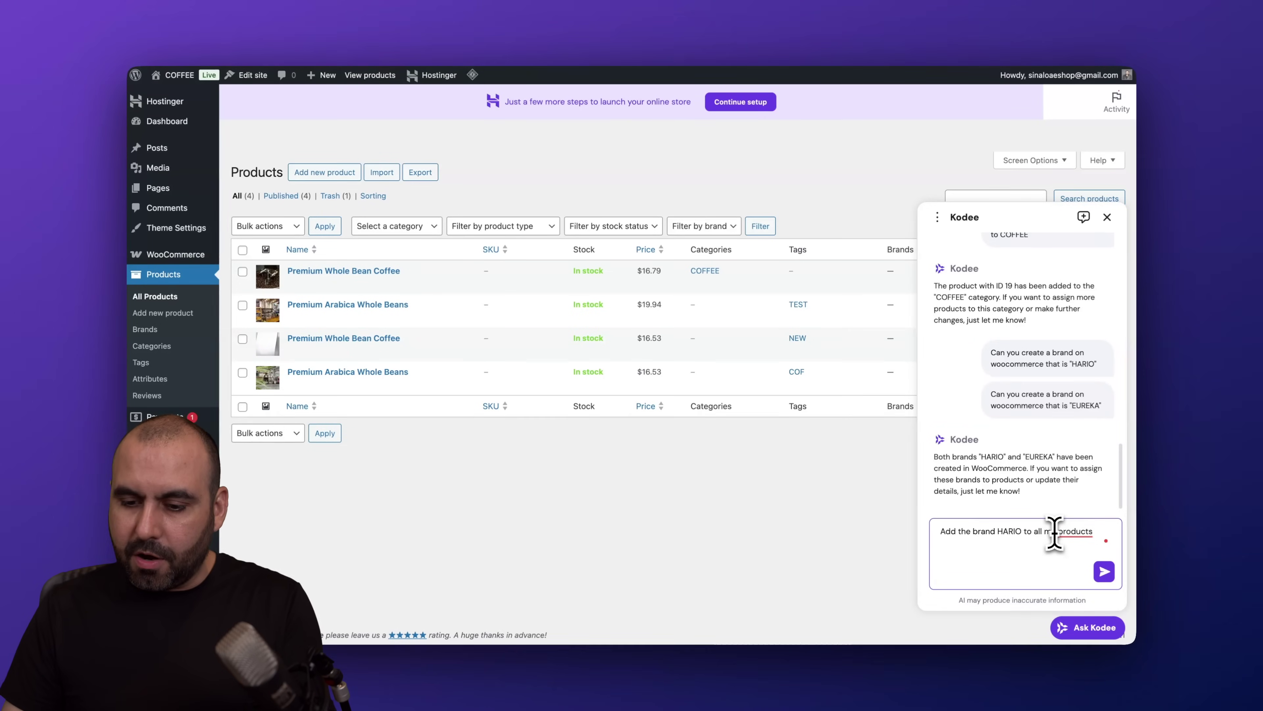
mouse_move(1058, 536)
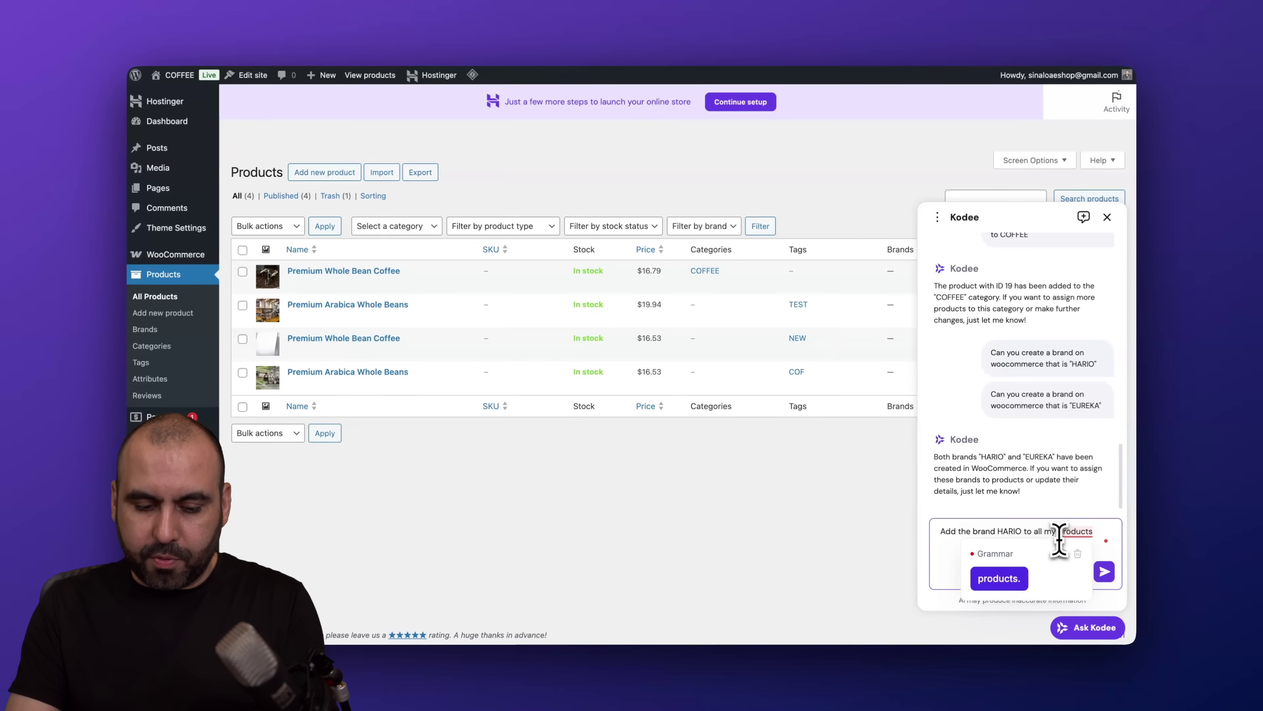
left_click(1060, 533)
type("5")
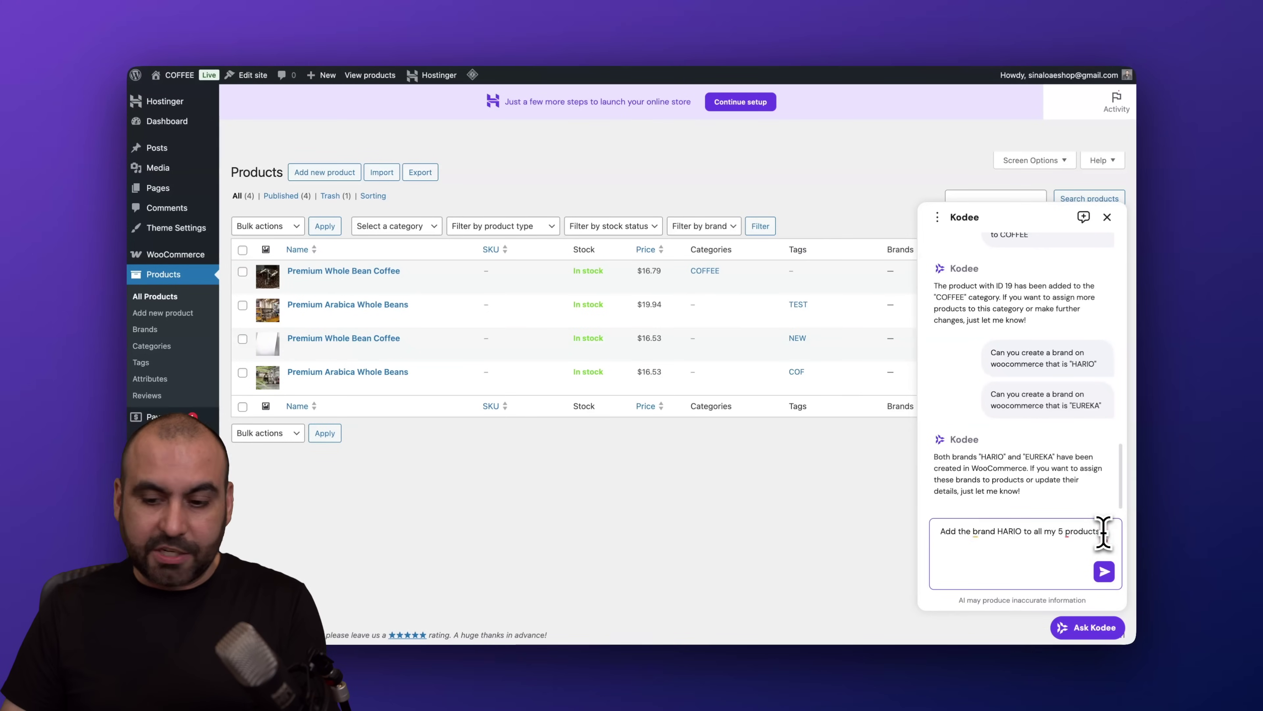
left_click(1064, 532)
key("BackSpace")
key("BackSpace")
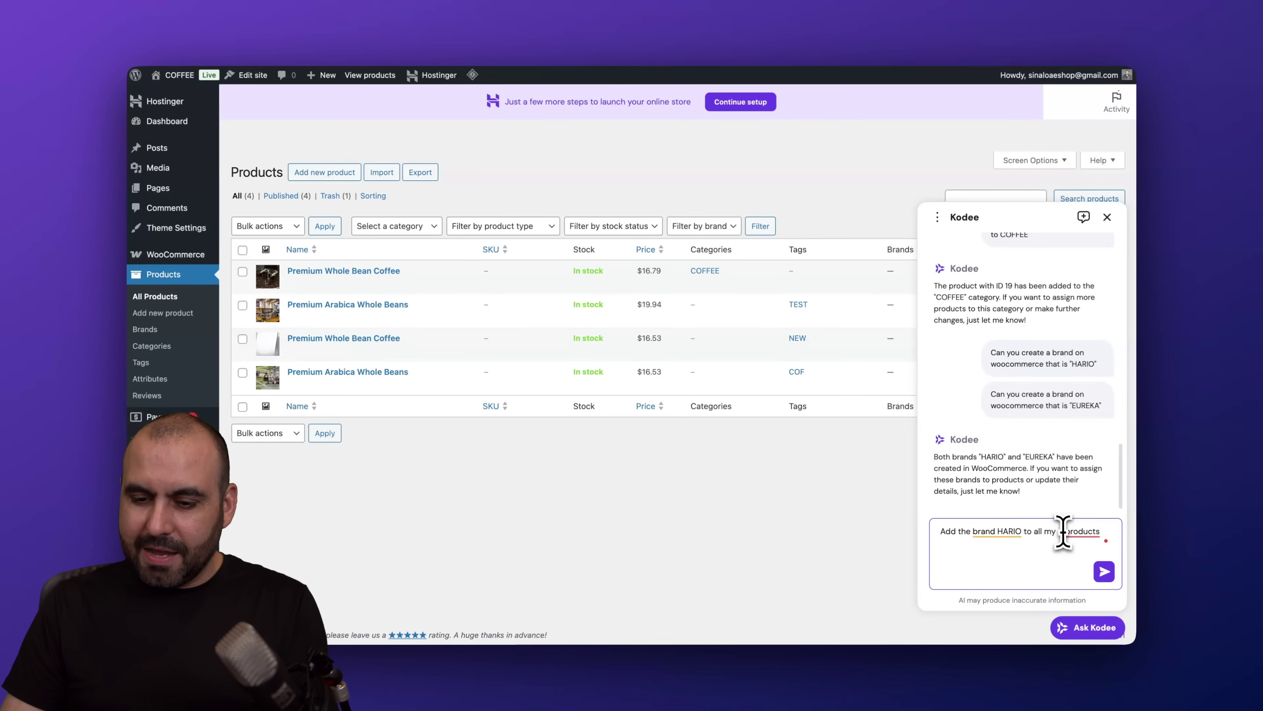
key("Return")
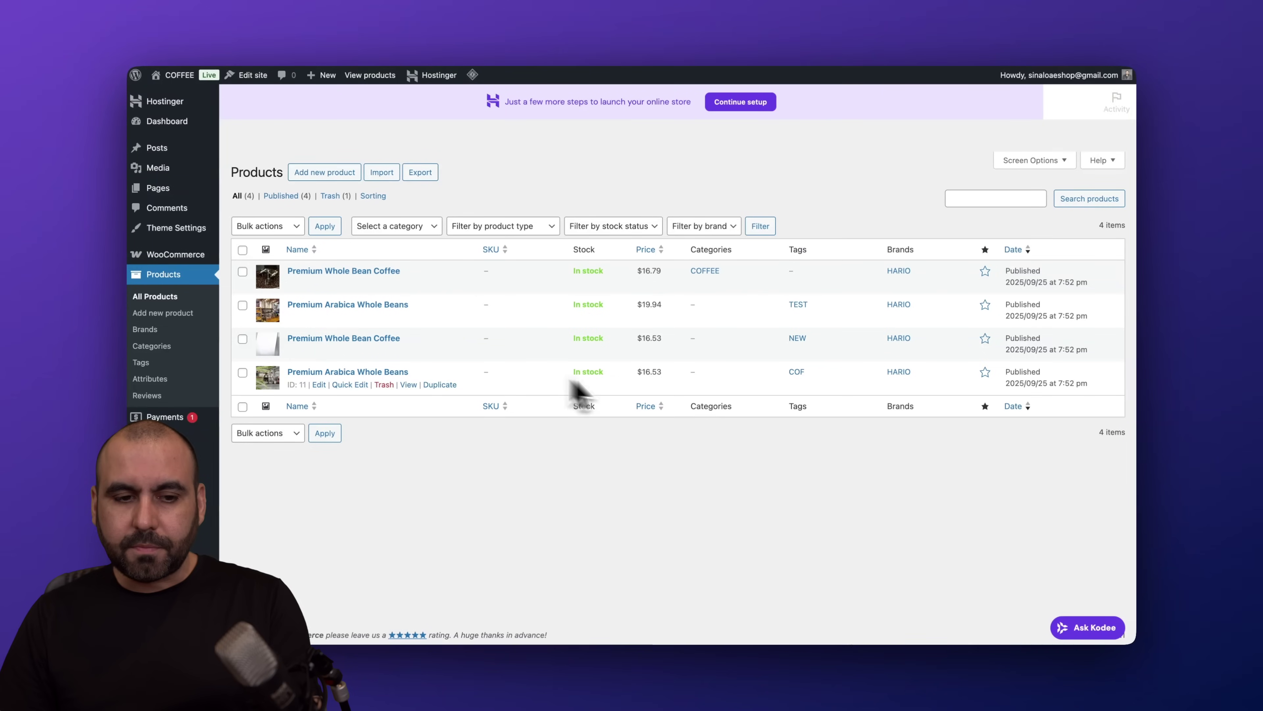
left_click(1085, 628)
Step: Open Premium Whole Bean Coffee's edit page, then return to the HARIO-branded products list
scroll(1049, 493, "down", 10)
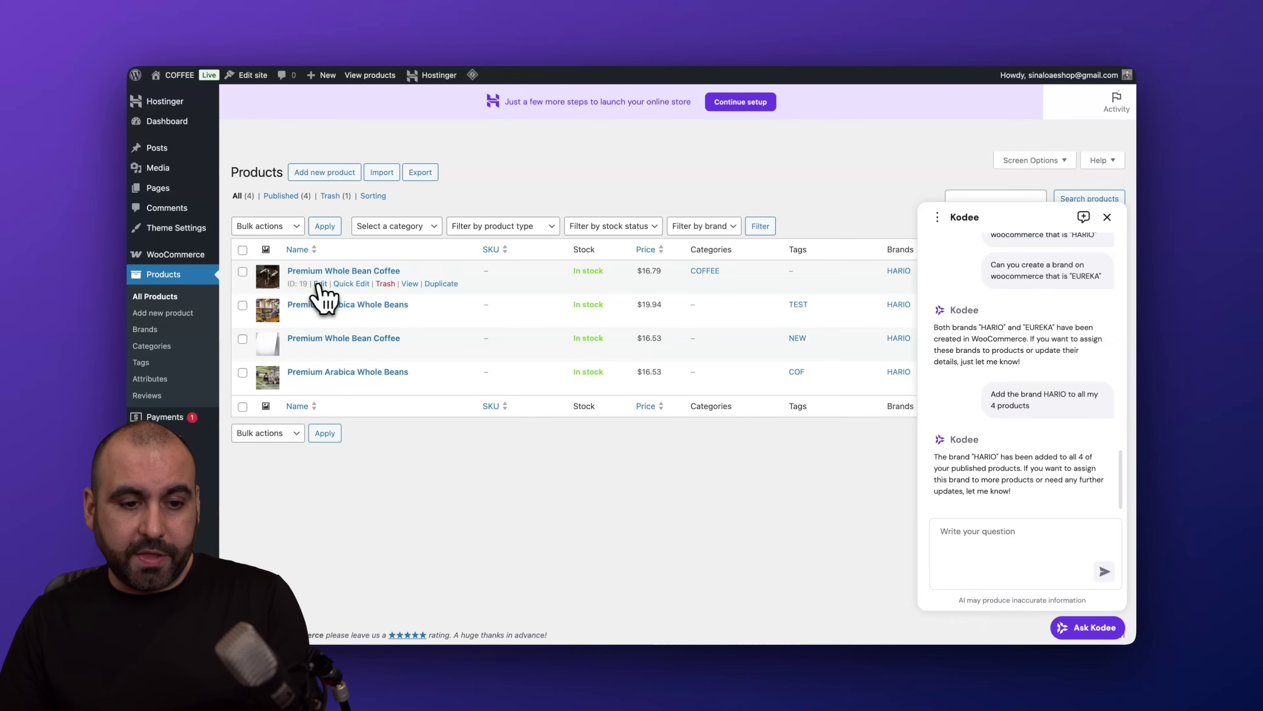
left_click(320, 283)
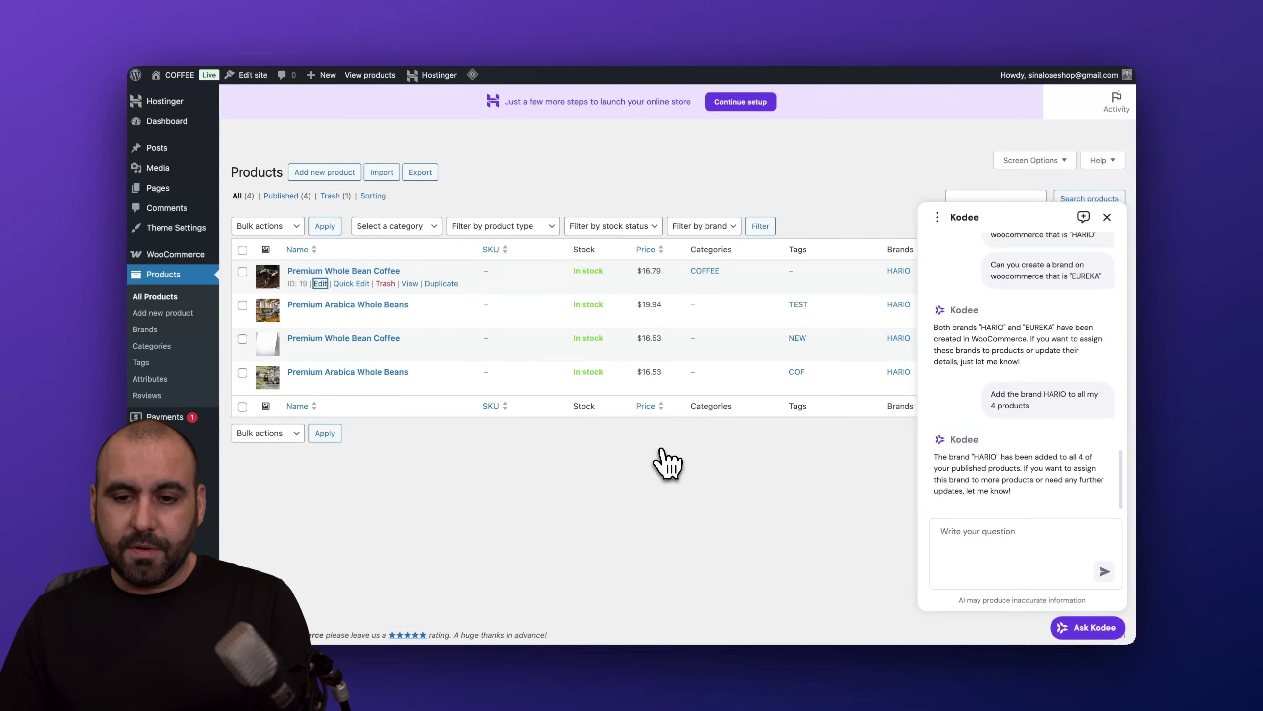
left_click(213, 300)
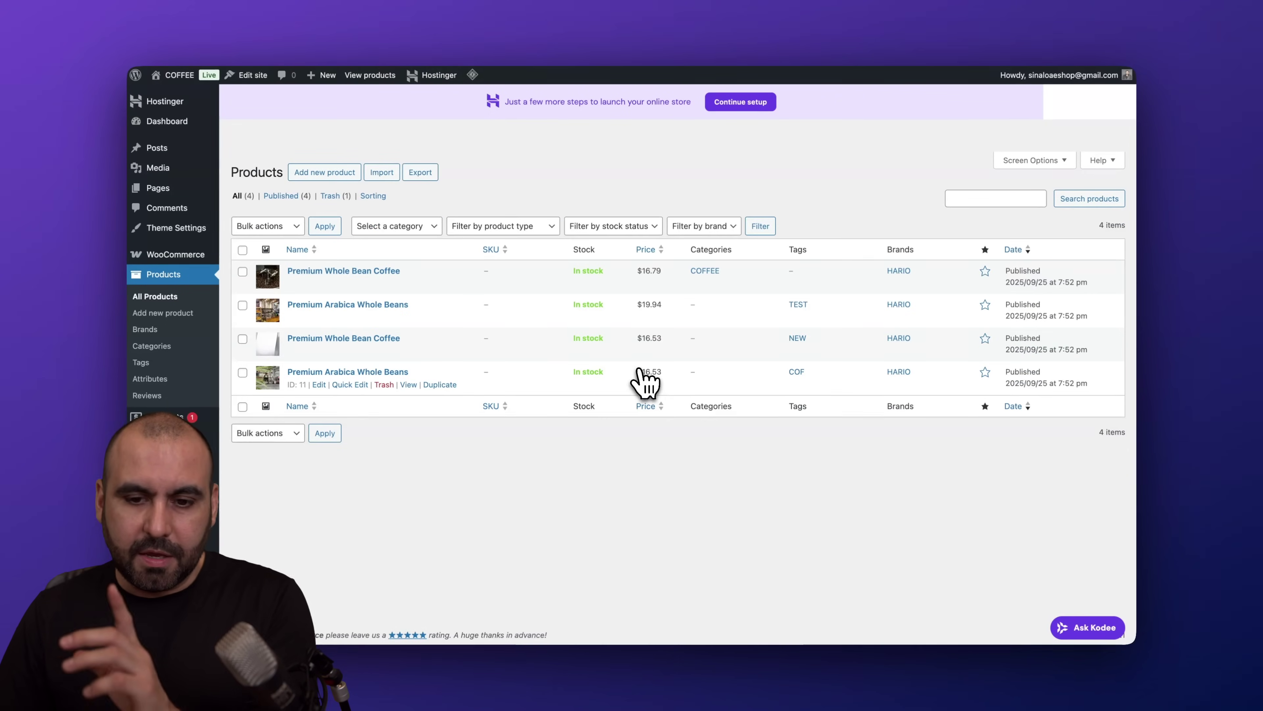